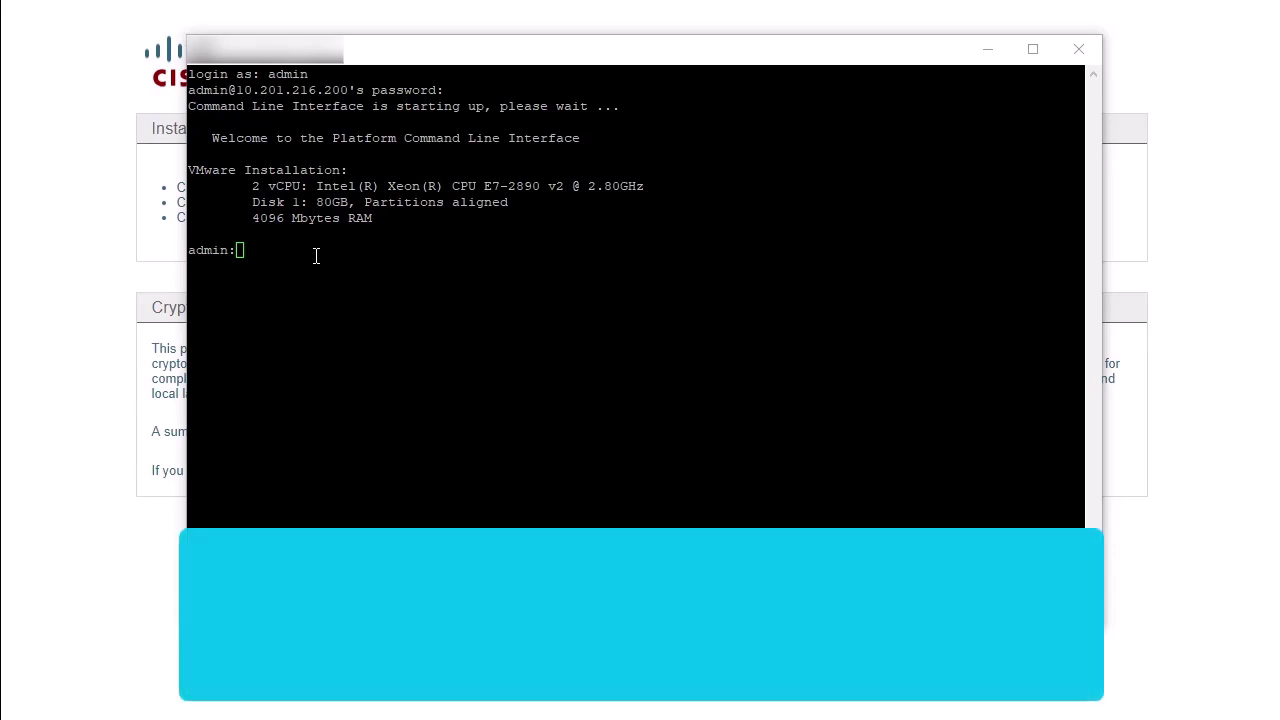
Run utils network connectivity on port 443 against fos-a.wbx2.com, idbroker.webex.com and push.webexconnect.com.
right_click(315, 256)
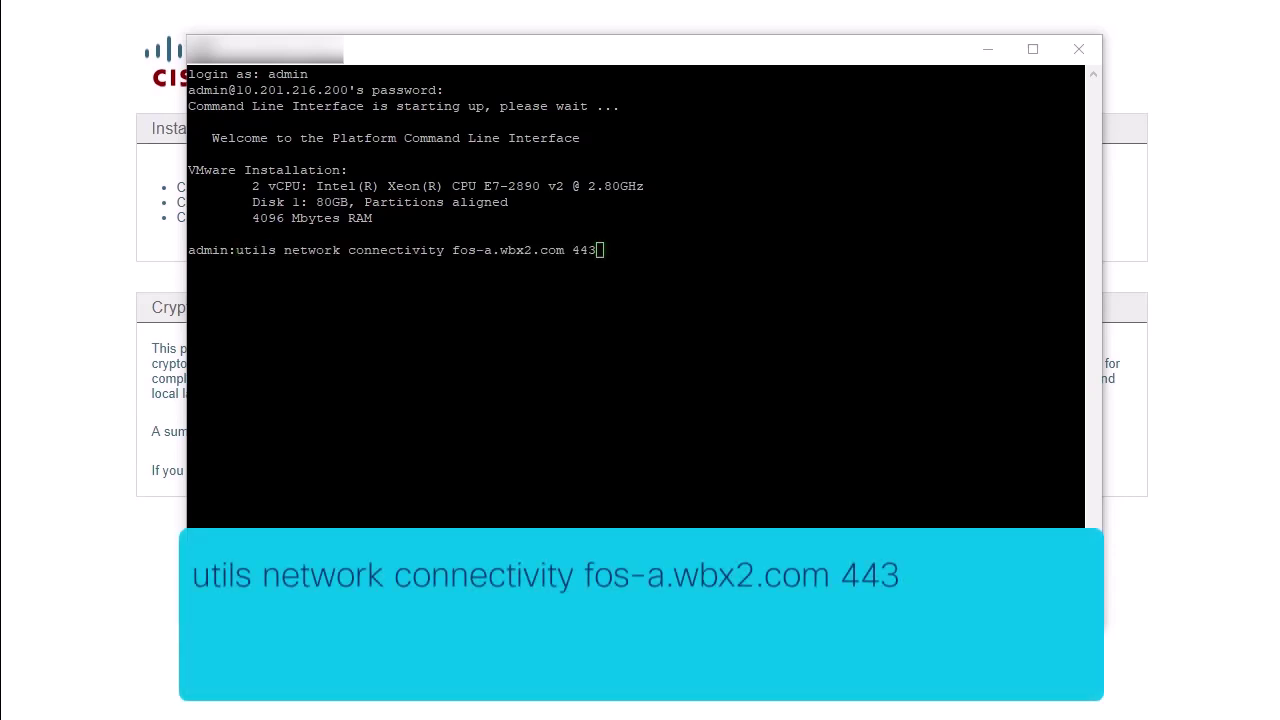
left_click(545, 55)
key("Return")
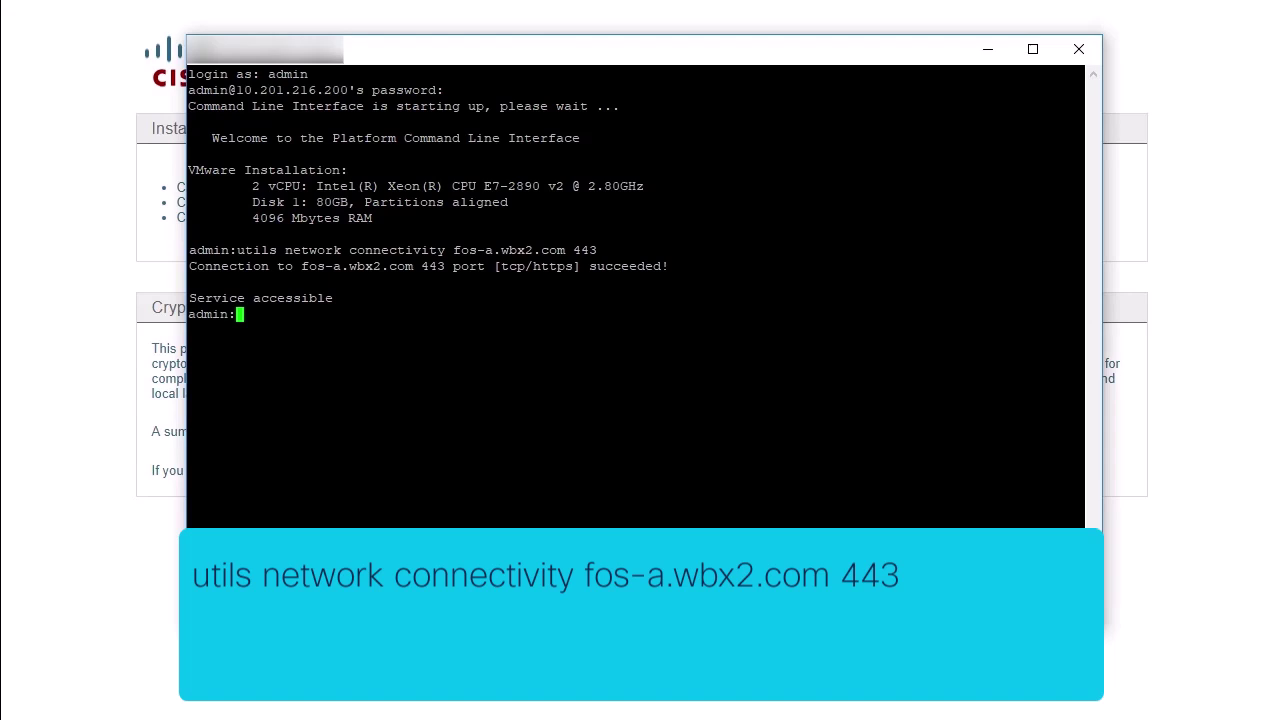
right_click(256, 320)
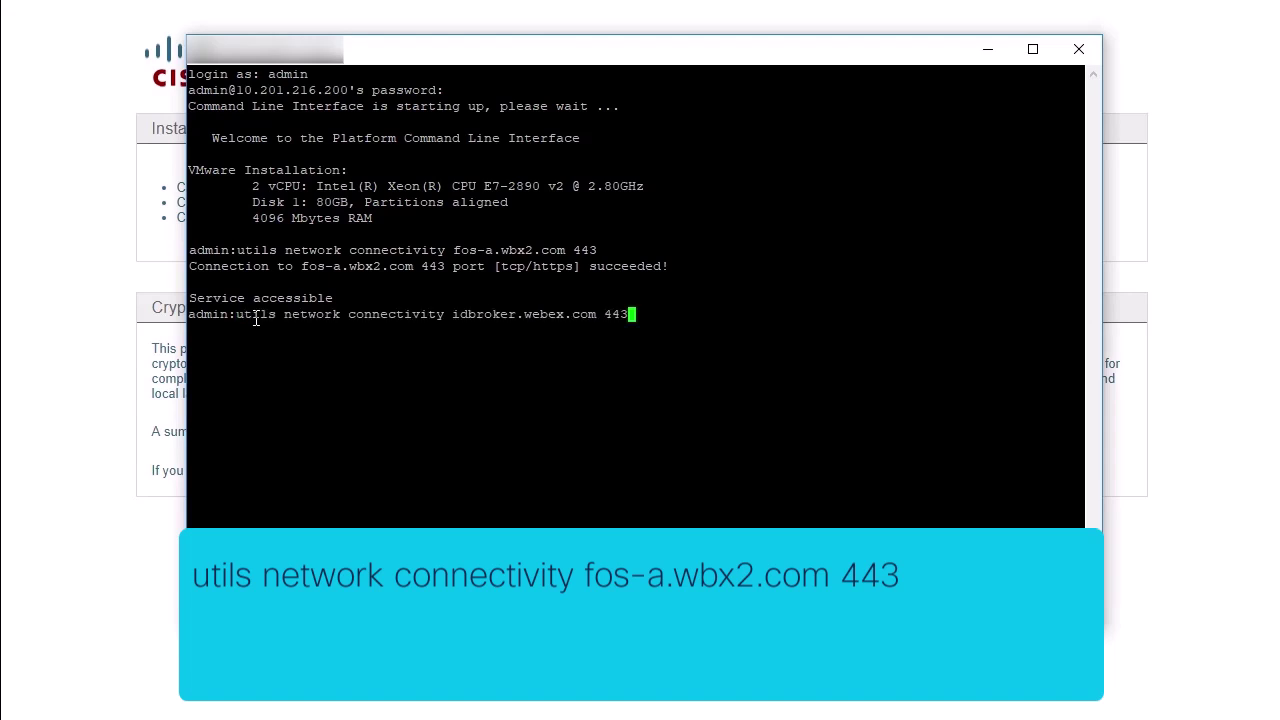
key("Return")
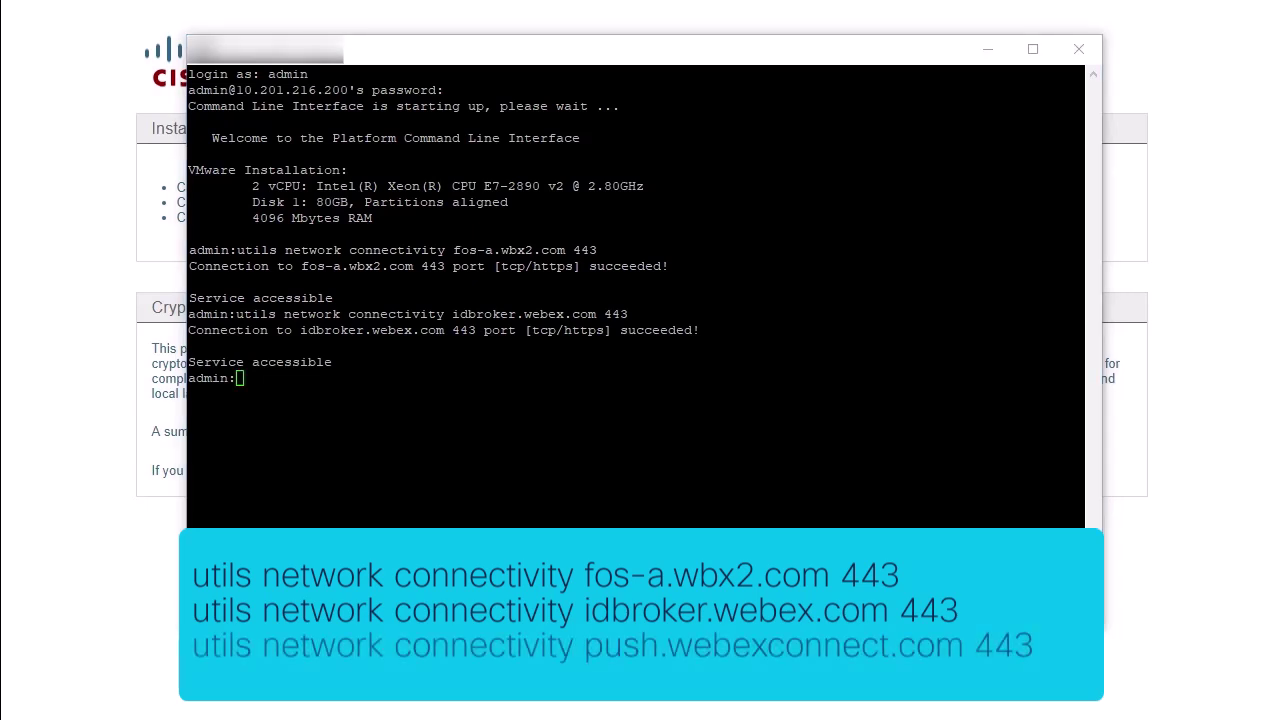
left_click(195, 412)
right_click(286, 410)
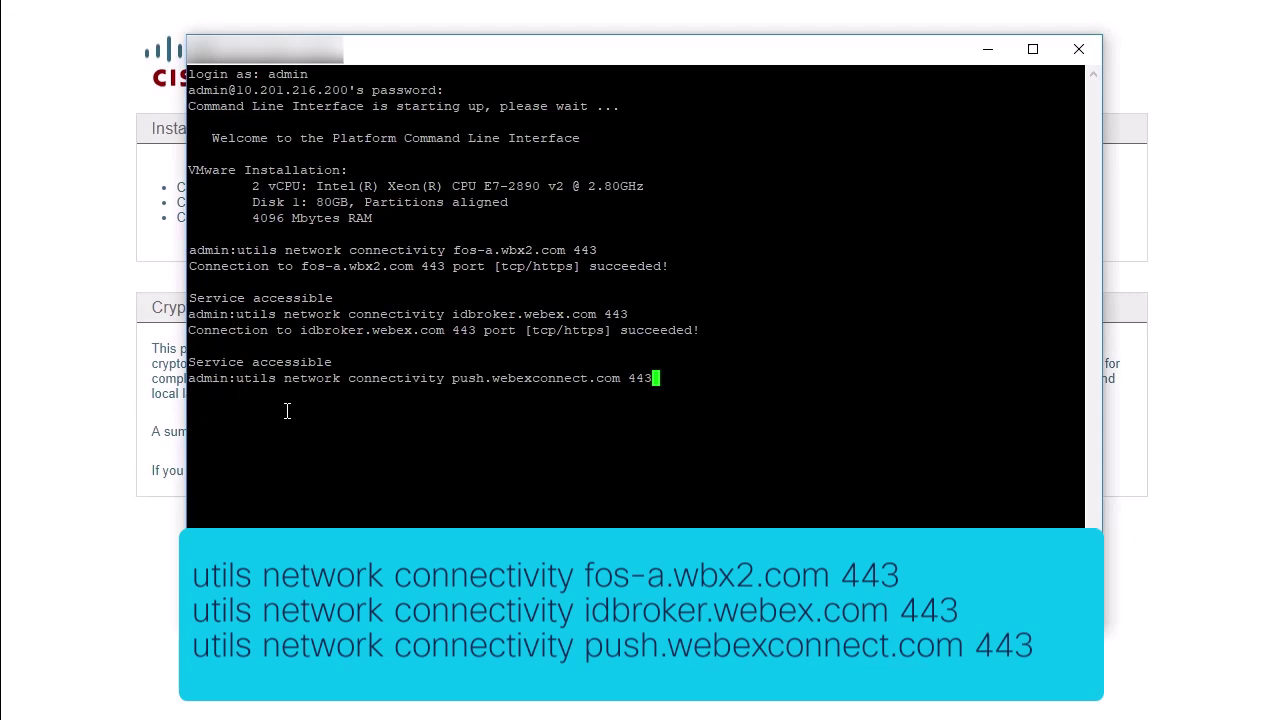
key("Return")
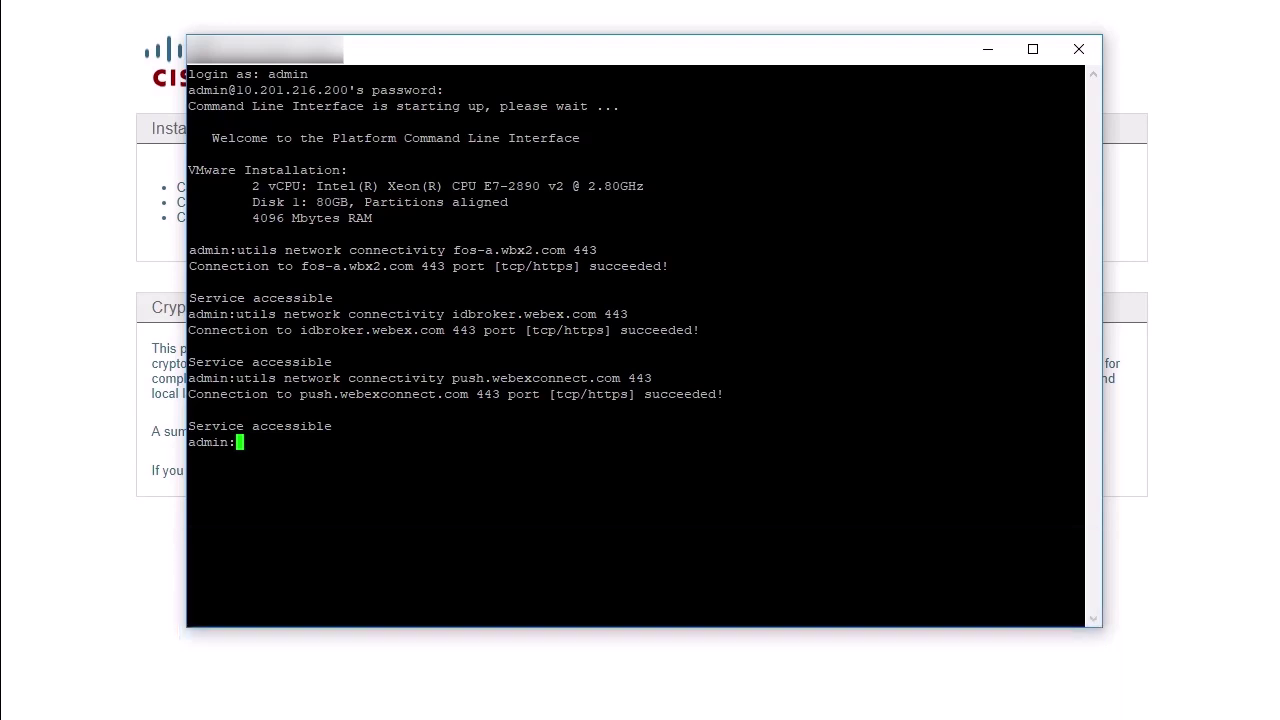
left_click(372, 478)
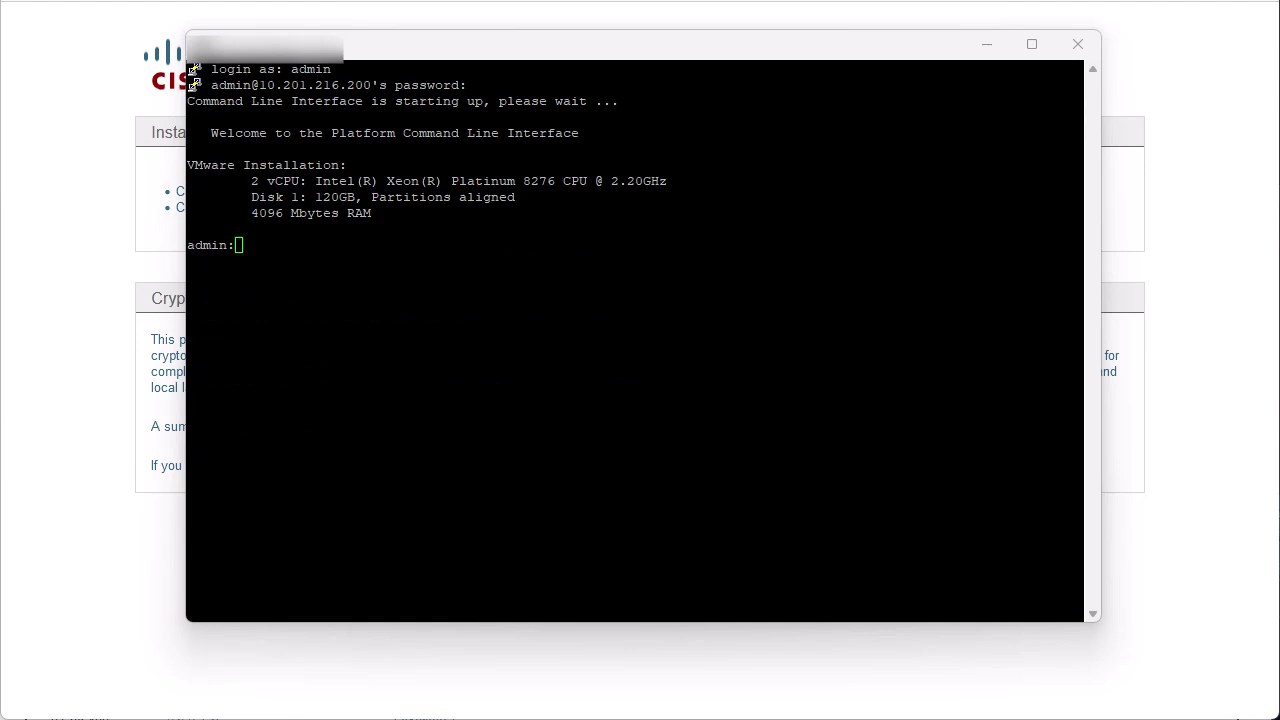
Run utils service list on the Unified CM node and review the state of the services.
left_click(412, 364)
type("utils")
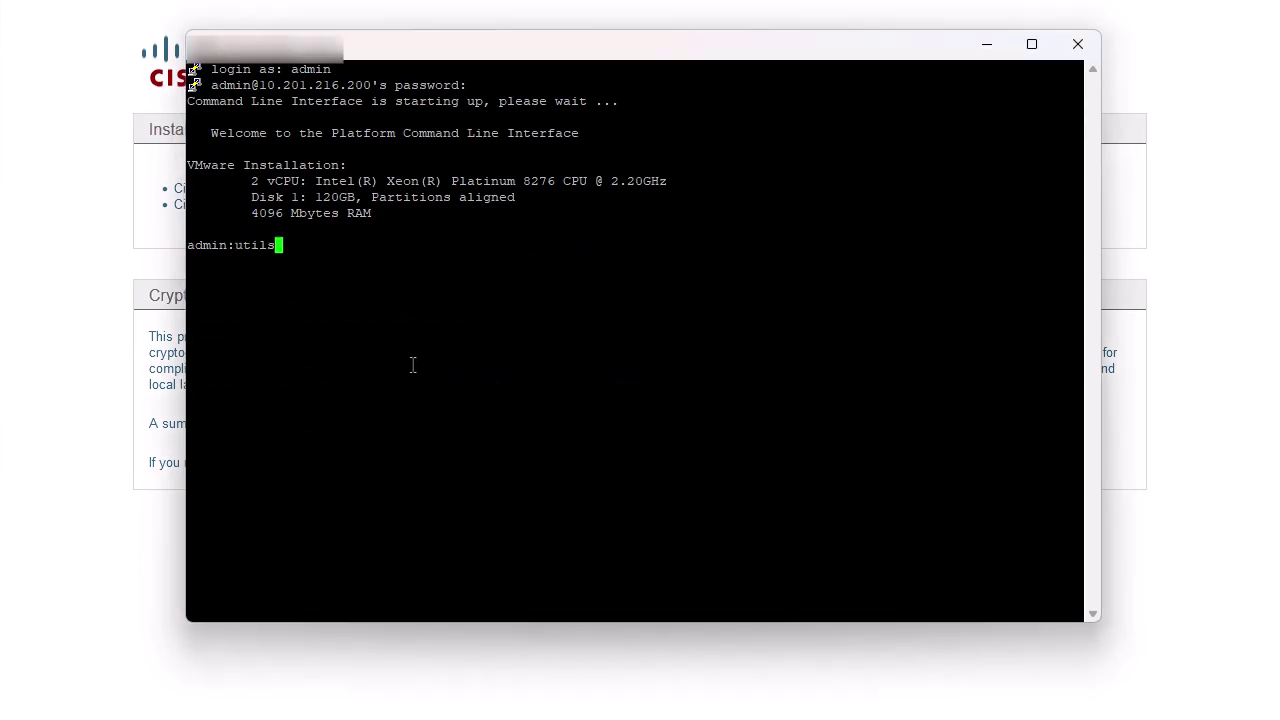
type(" service list")
key("Return")
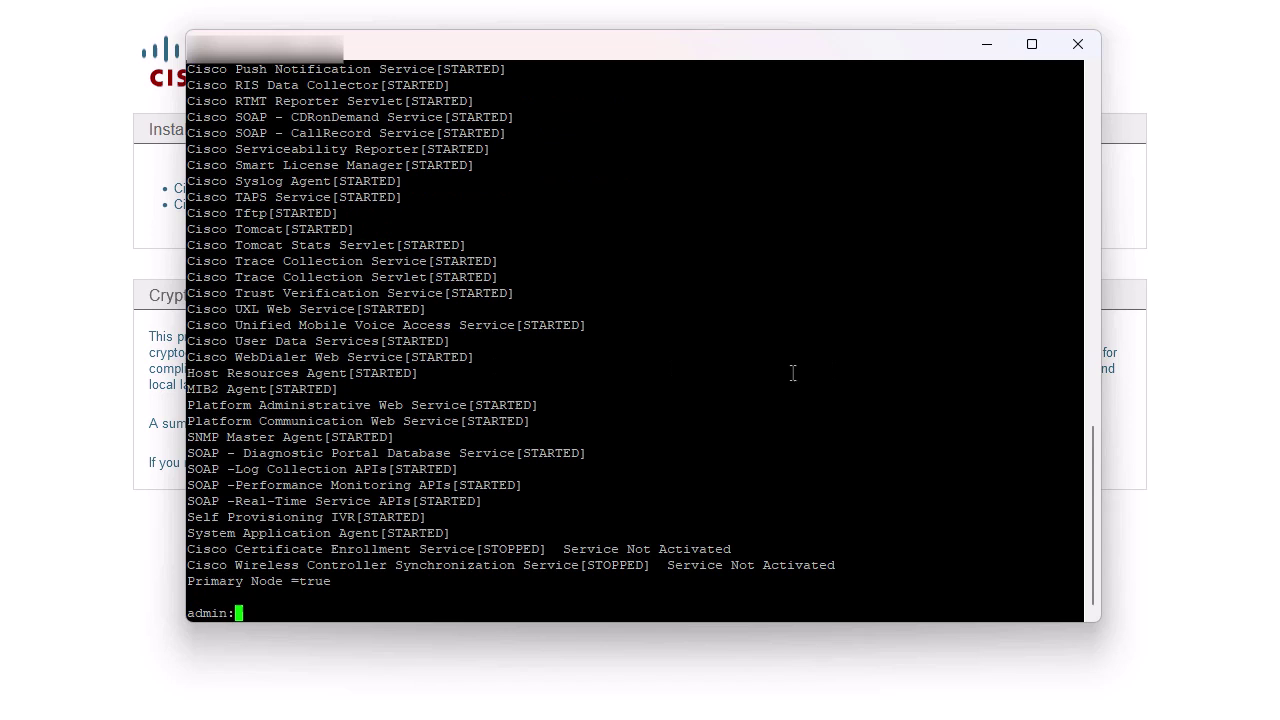
scroll(747, 375, "up", 6)
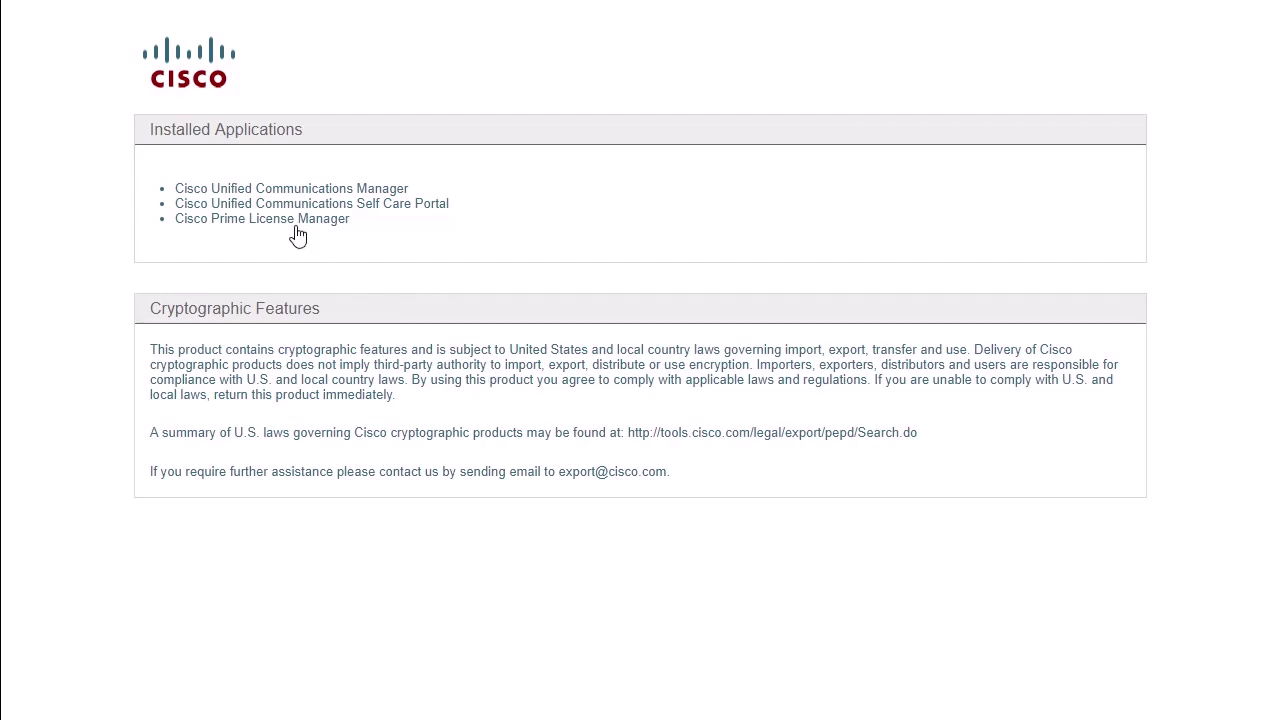
Open Cisco Prime License Manager from the installed applications and synchronize its product instances.
left_click(292, 220)
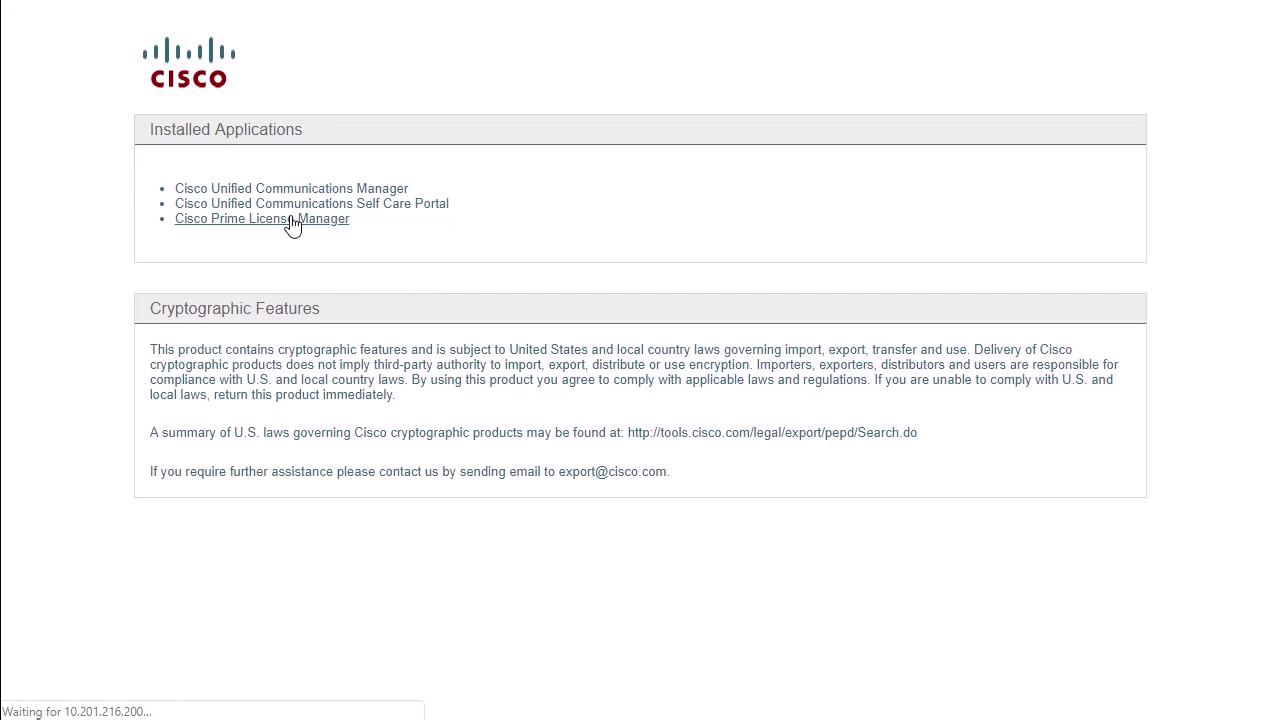
left_click(757, 389)
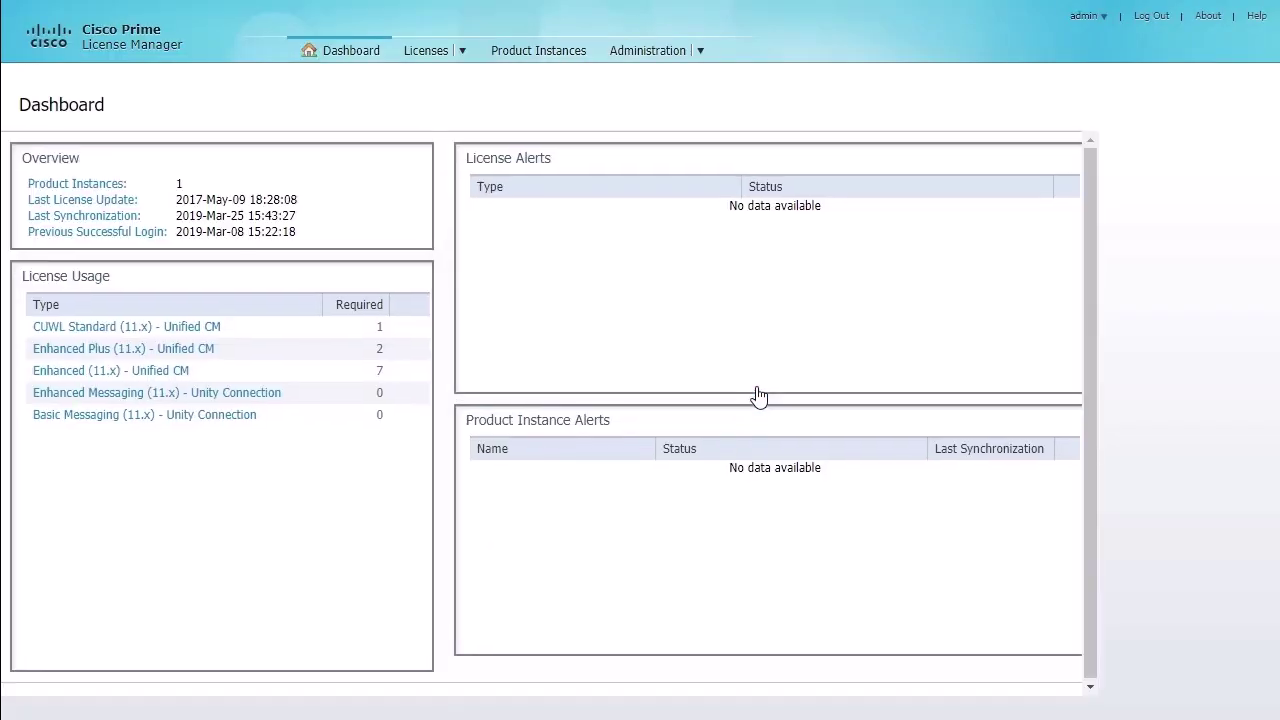
left_click(556, 62)
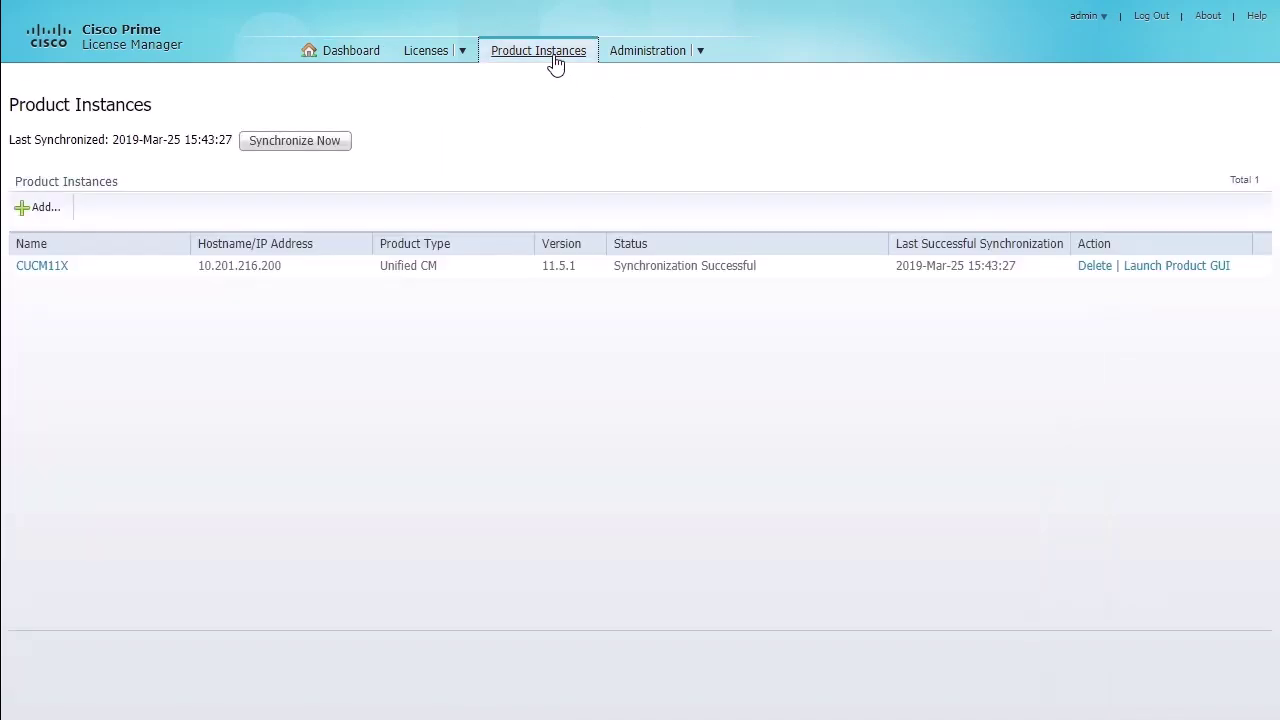
left_click(303, 142)
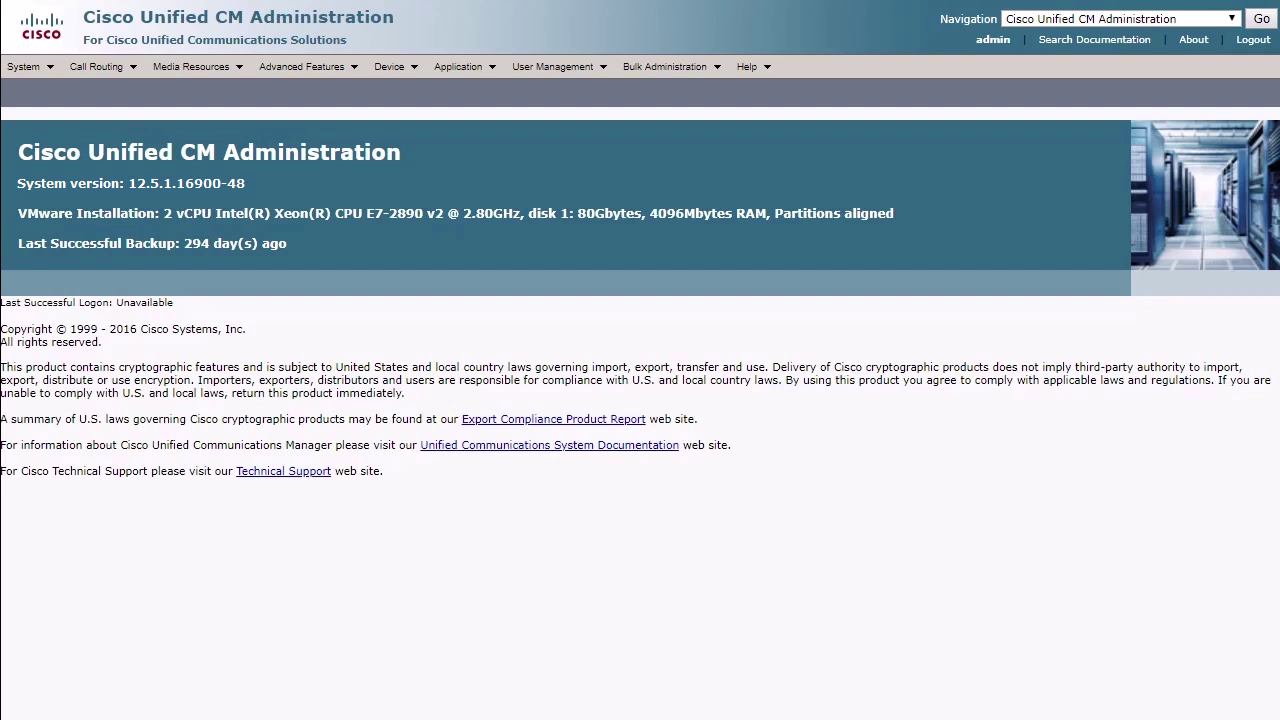
In Cisco Unified CM Administration's Cisco Cloud Onboarding configuration, enable push notifications and the sending of troubleshooting information and encrypted PII.
mouse_move(318, 70)
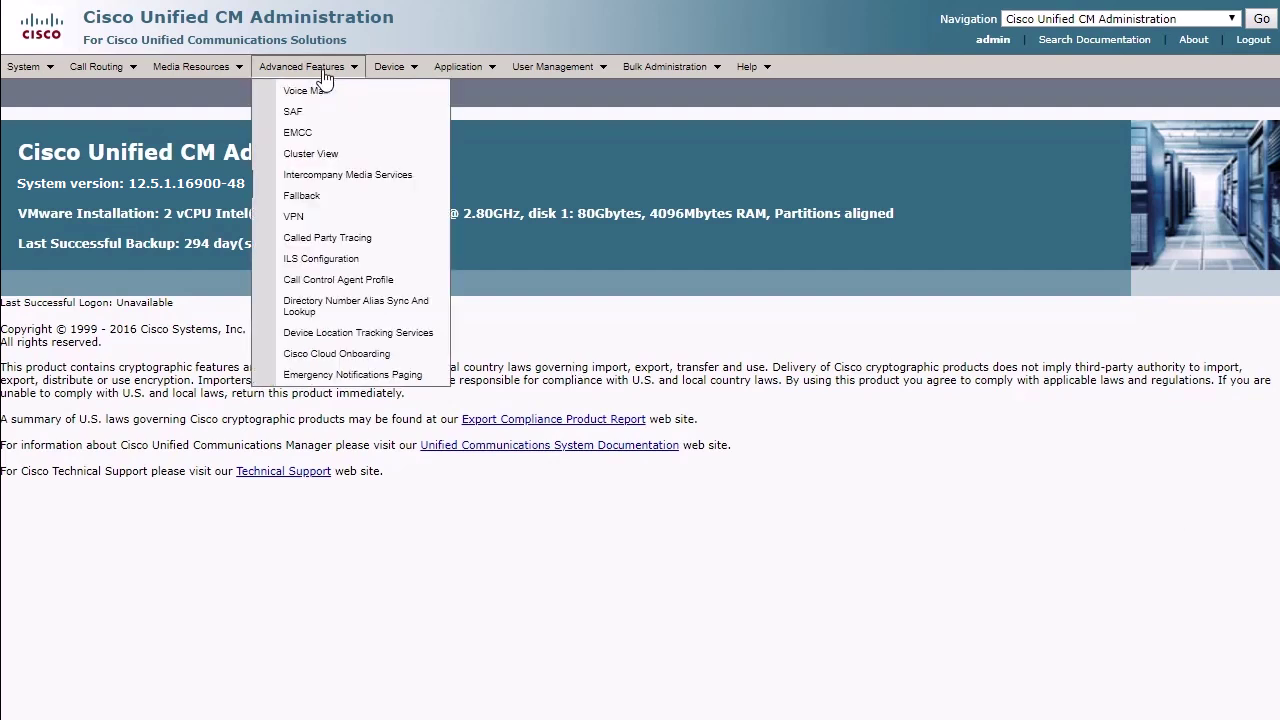
left_click(333, 356)
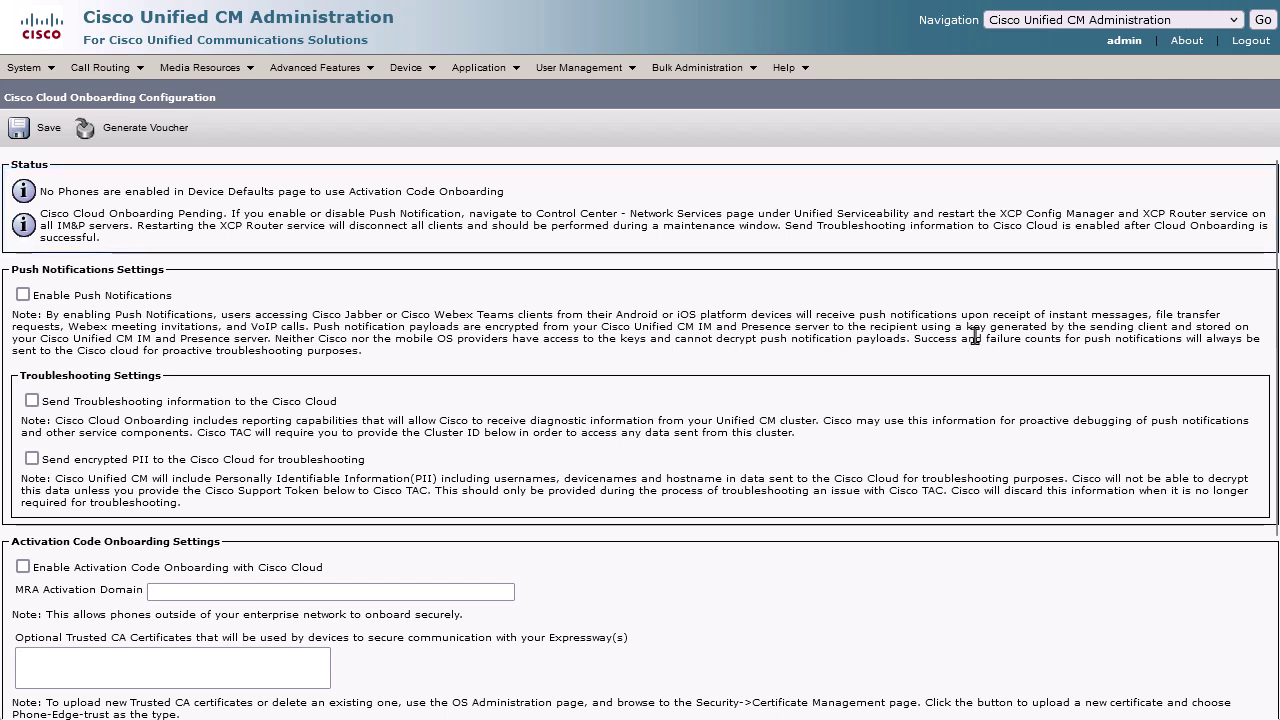
left_click(23, 295)
left_click(32, 458)
scroll(88, 502, "down", 1)
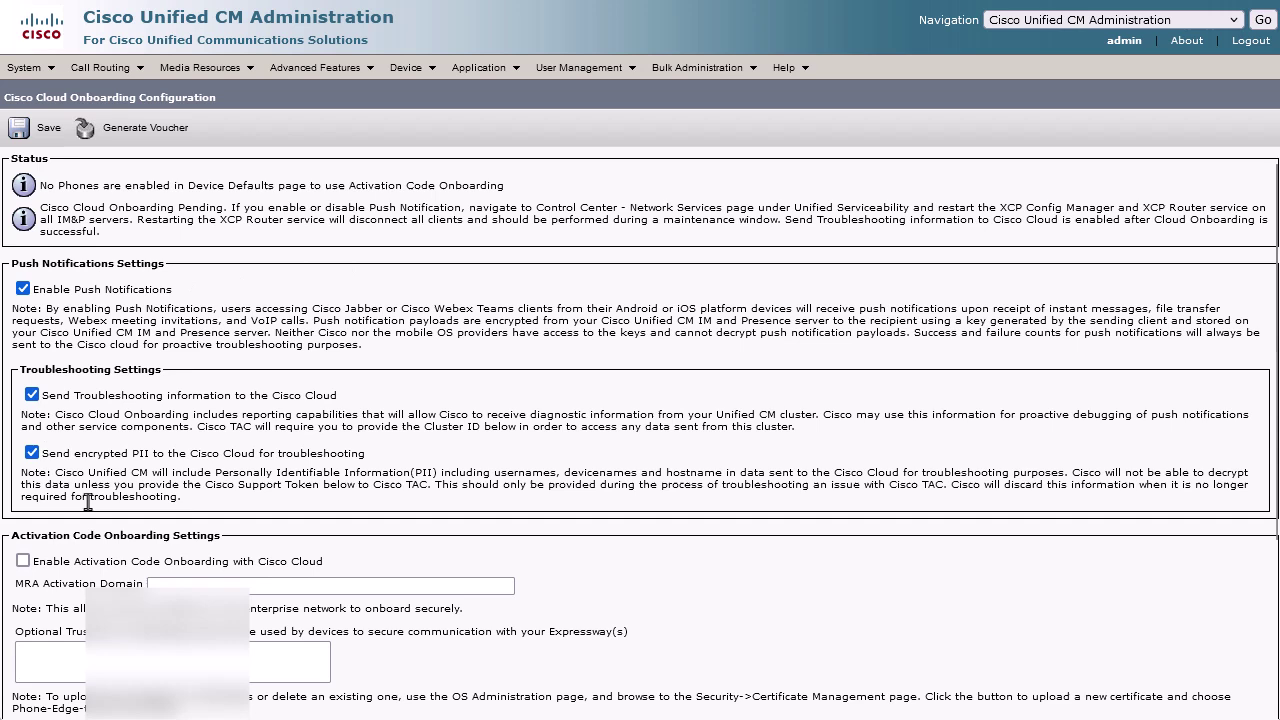
Let Cisco manage the Cisco Cloud Service CA certificates required for this trust and save the onboarding configuration.
scroll(88, 502, "down", 3)
left_click(23, 527)
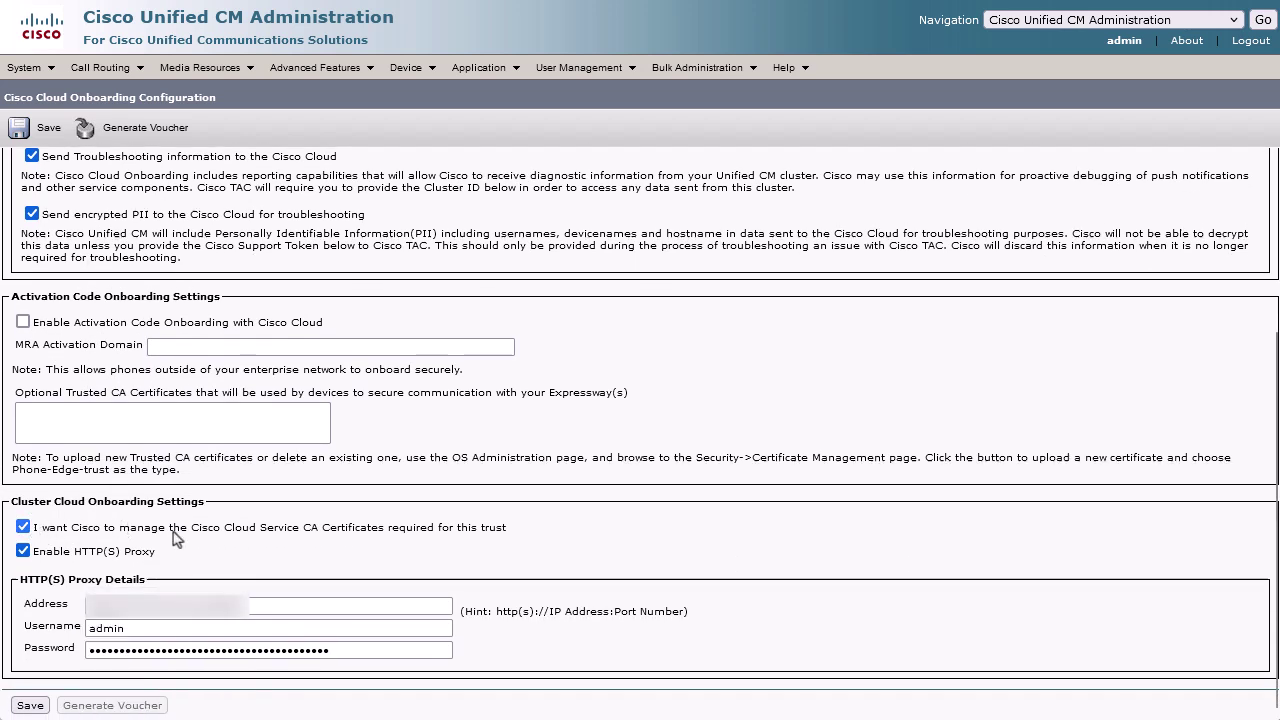
left_click(30, 706)
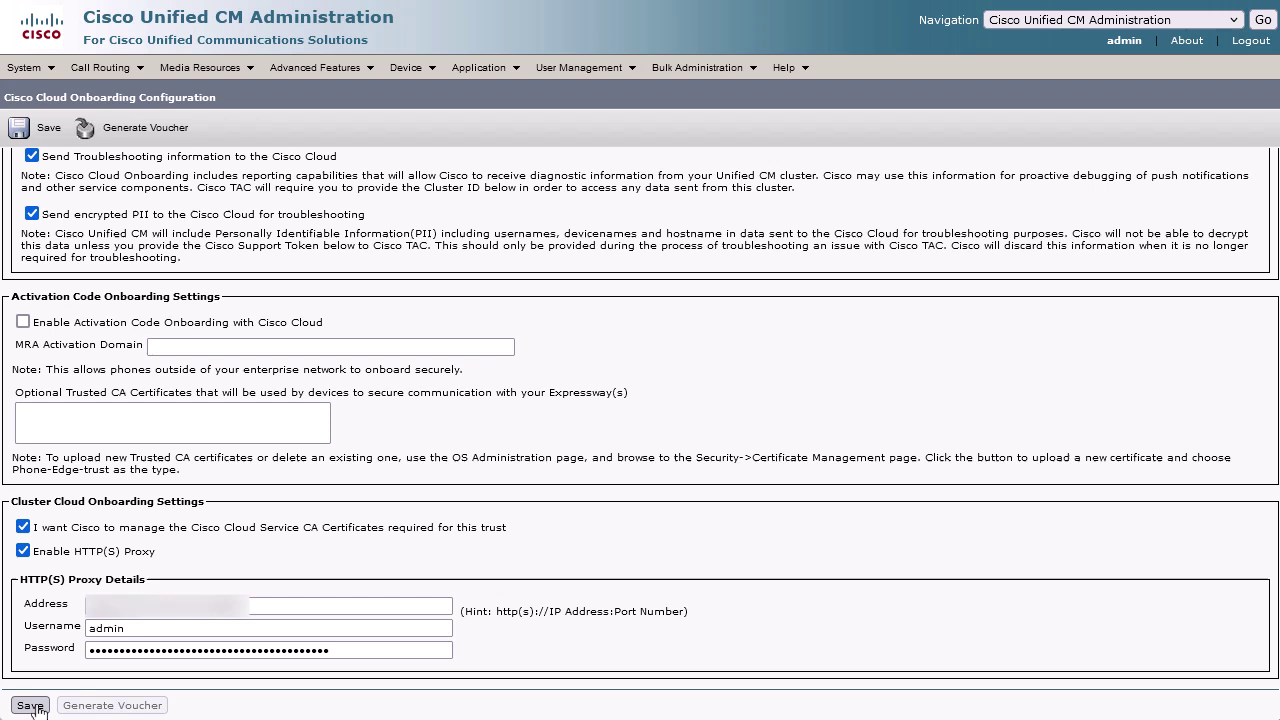
left_click(30, 706)
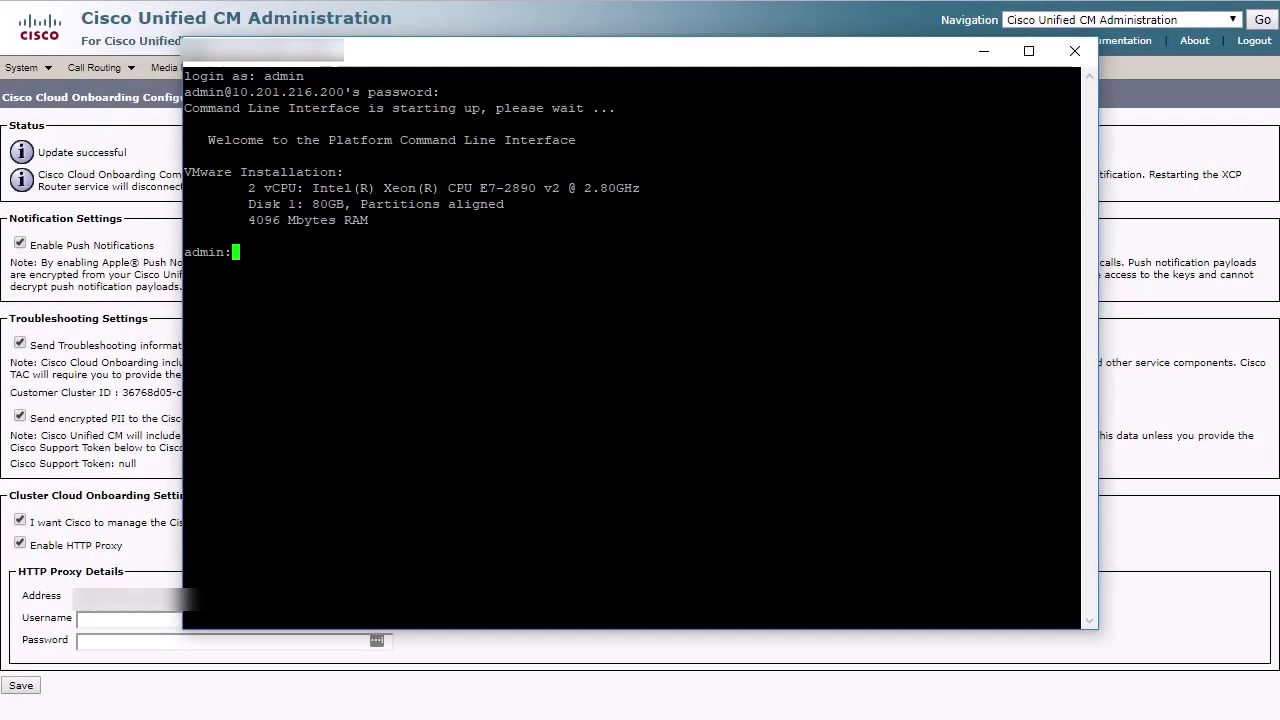
Restart the Cisco Tomcat service from the Unified CM command line with utils service restart Cisco Tomcat.
type("utils service restart Cisco ")
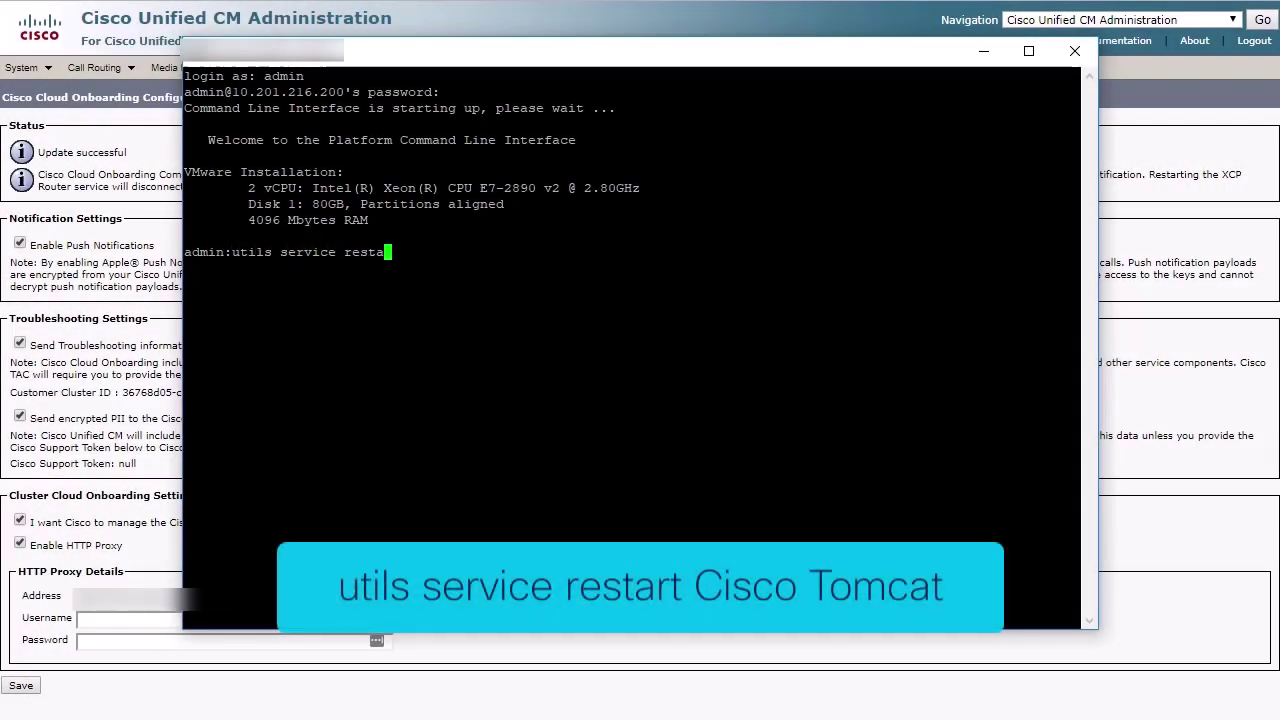
type("Tomcat")
key("Return")
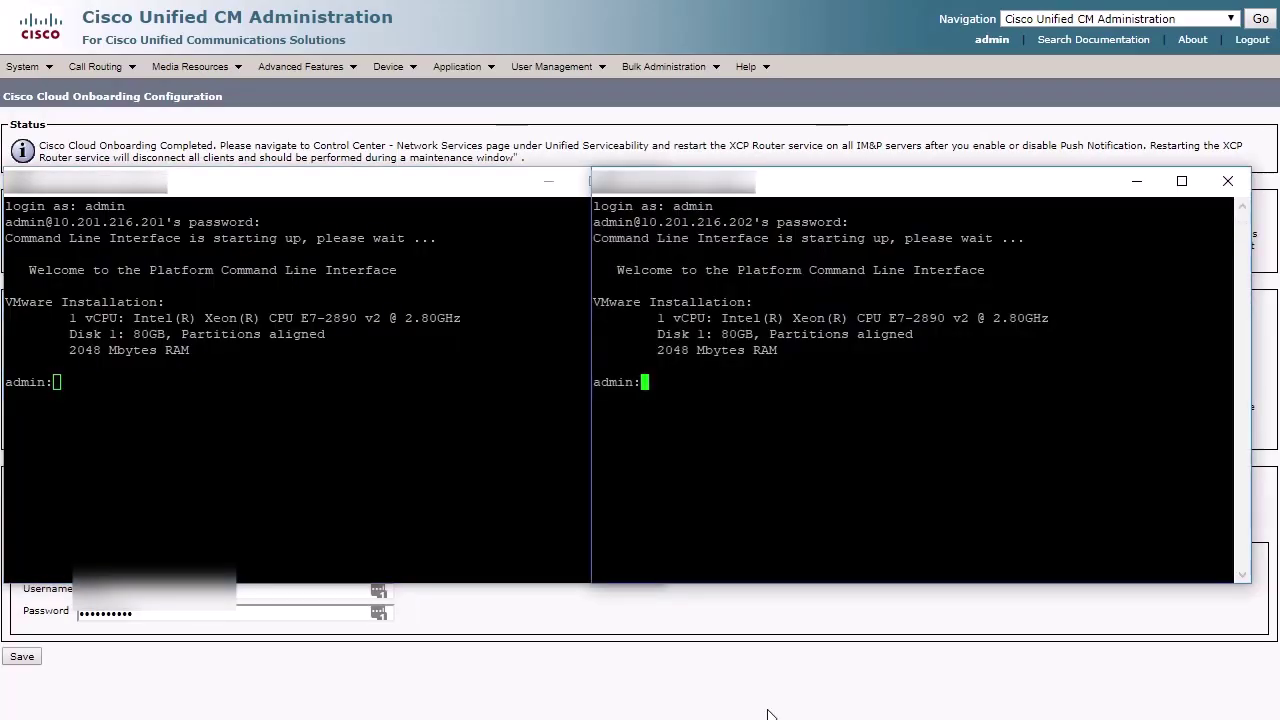
Restart the Cisco XCP Config Manager service on node 10.201.216.201 with utils service restart.
left_click(359, 446)
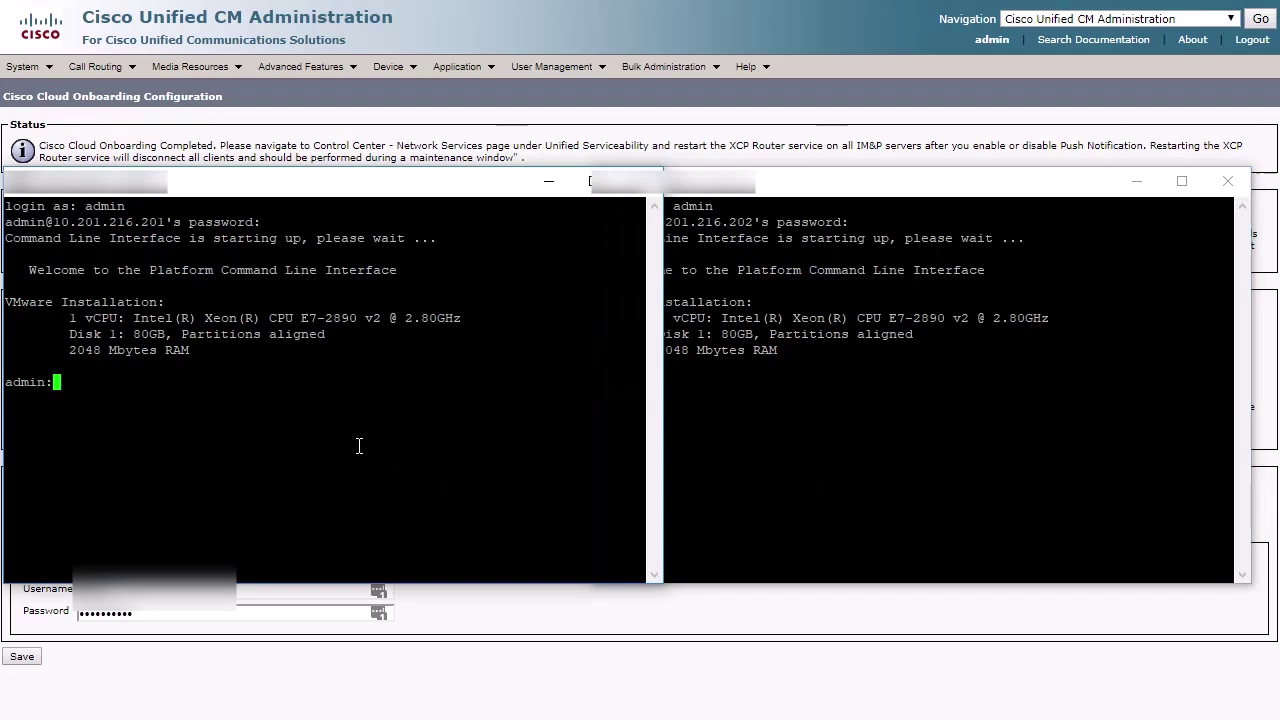
type("utils ser")
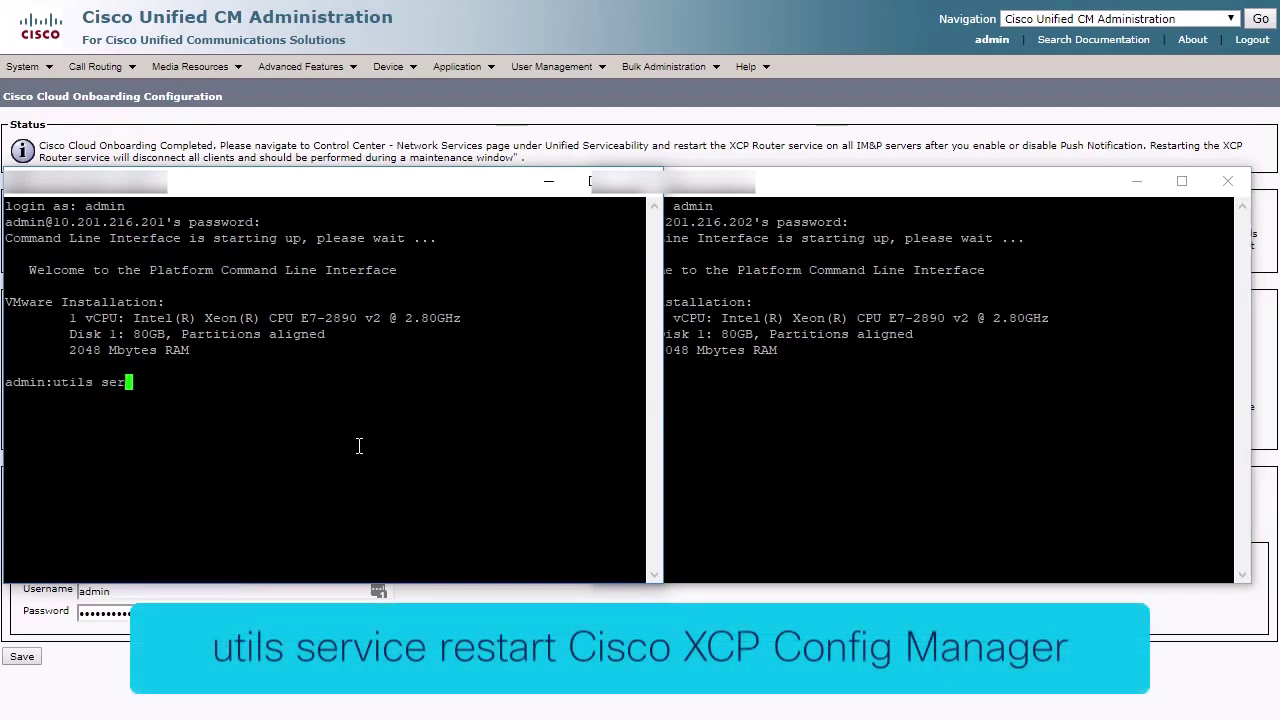
type("vice restart ")
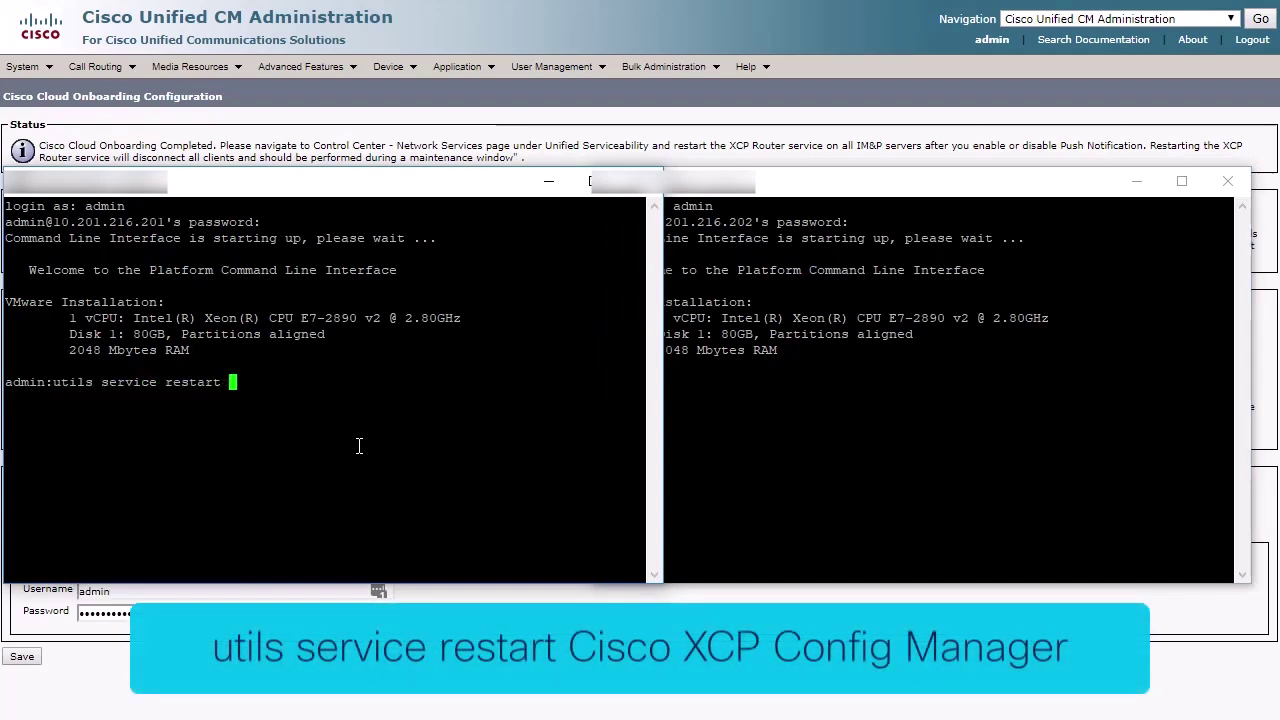
type("Cisco XCP Config")
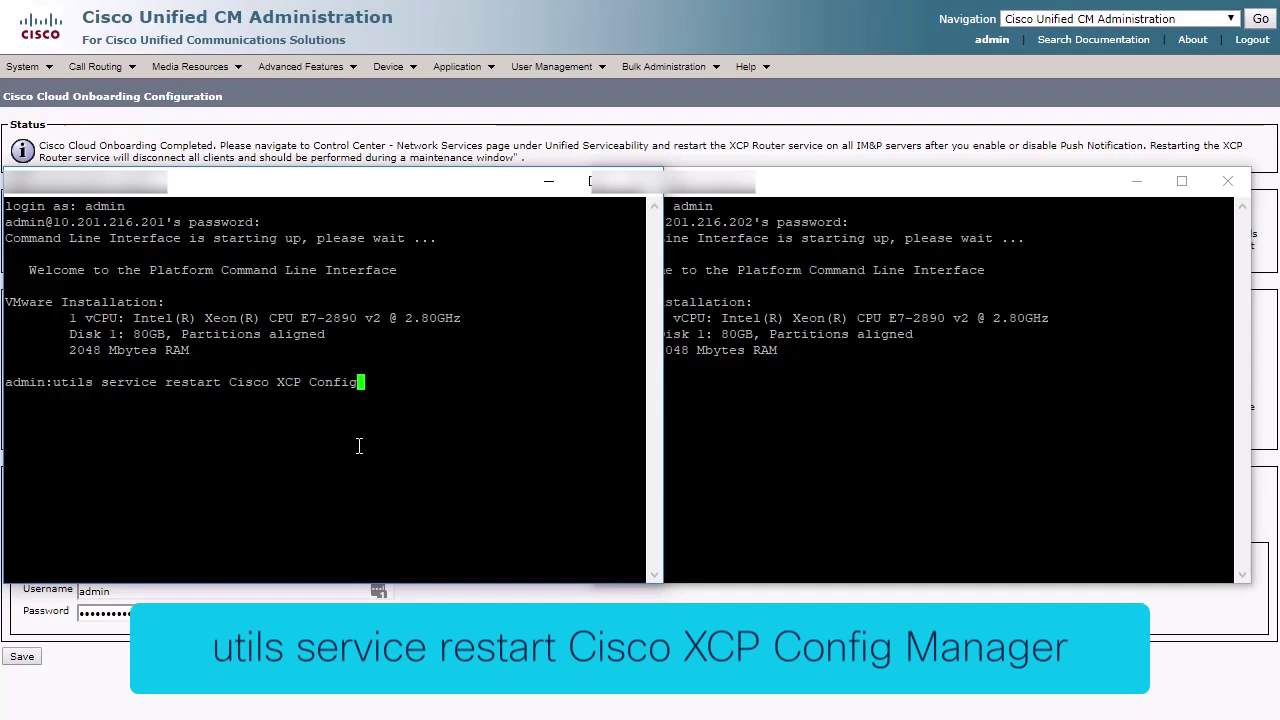
type(" Manager")
key("Return")
Copy the Cisco XCP Config Manager restart command and run it on node 10.201.216.202.
left_click_drag(52, 382, 421, 382)
left_click(890, 388)
right_click(890, 388)
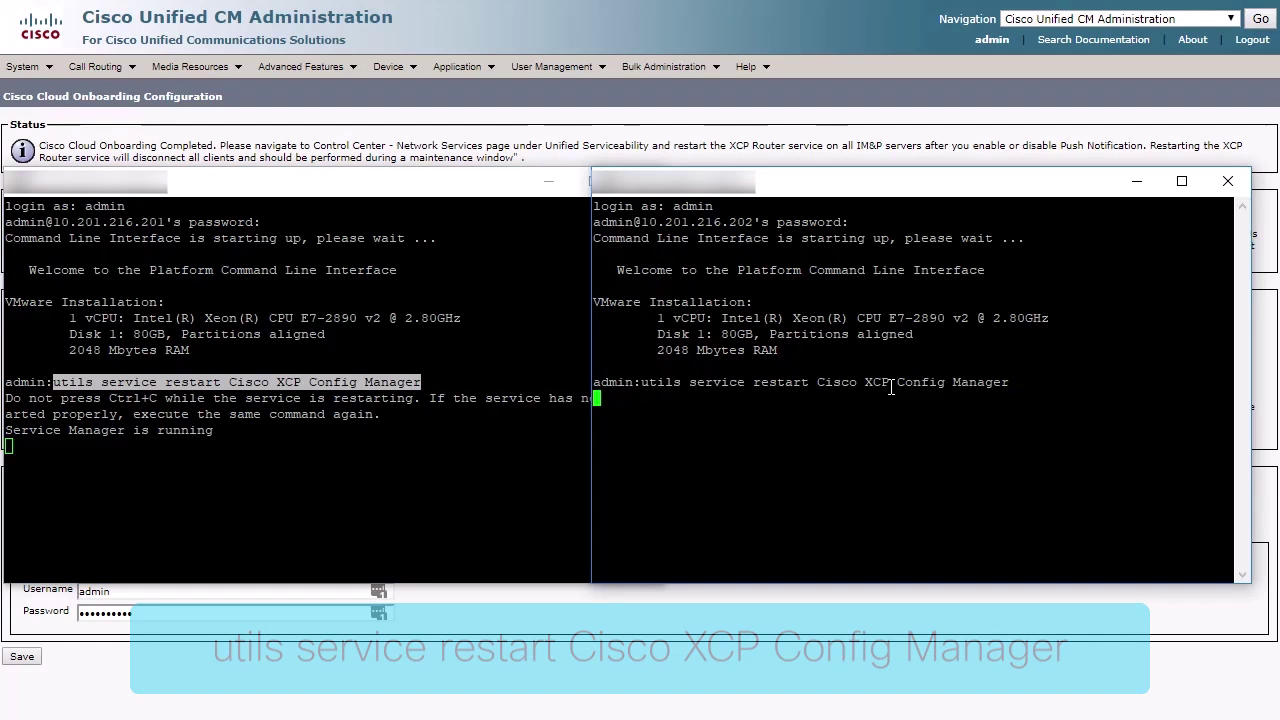
key("Return")
Restart the Cisco XCP Router service on node 10.201.216.201 with utils service restart Cisco XCP Router.
left_click(466, 506)
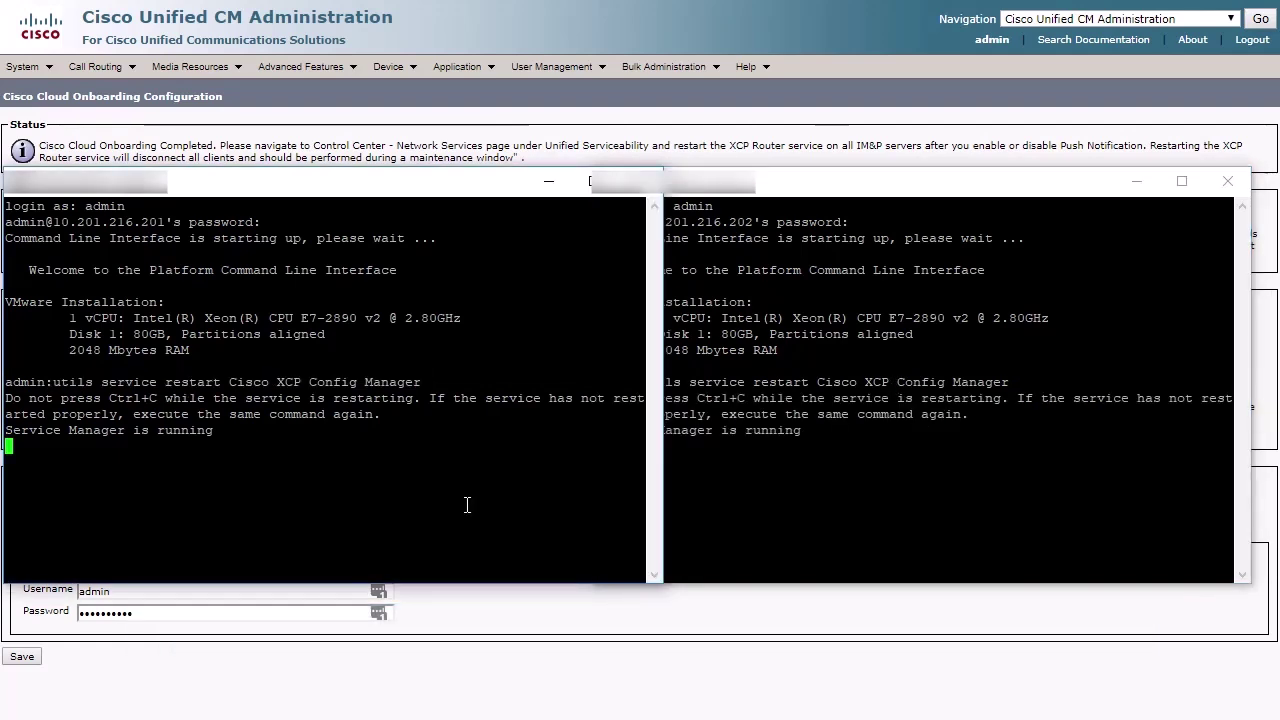
type("u")
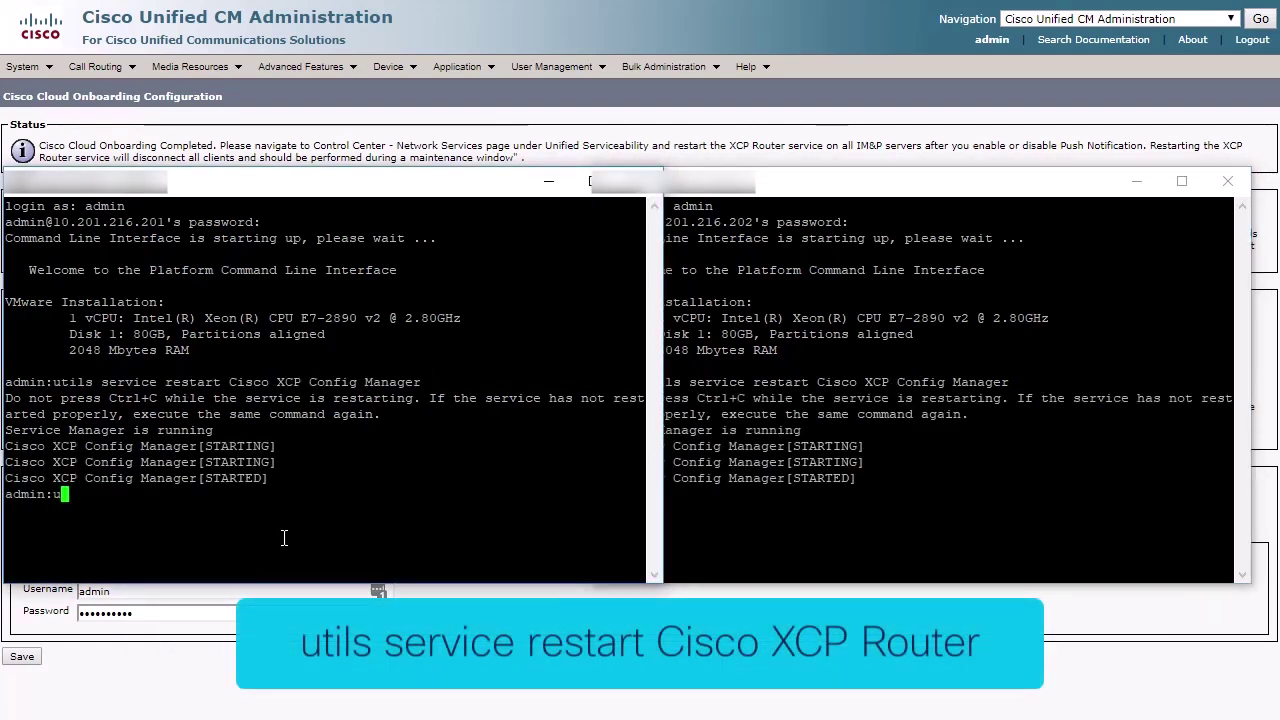
type("tils service restart ")
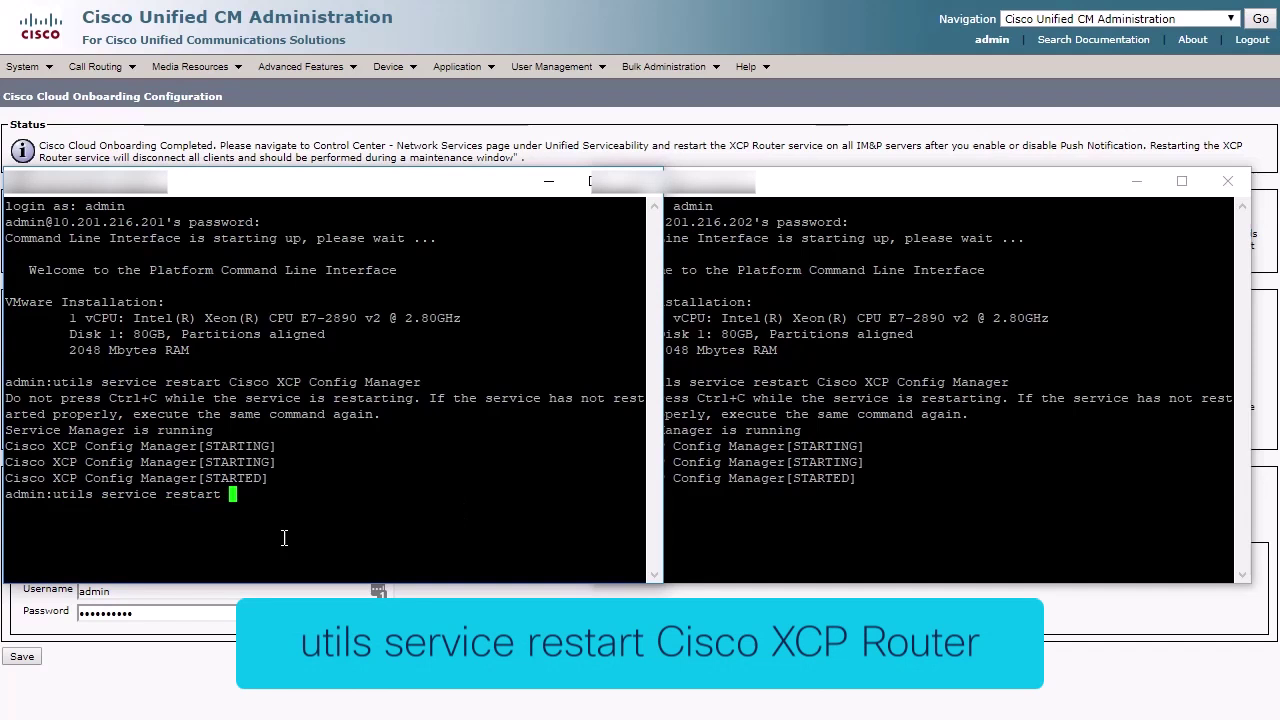
type("Cisco XCP Router")
key("Return")
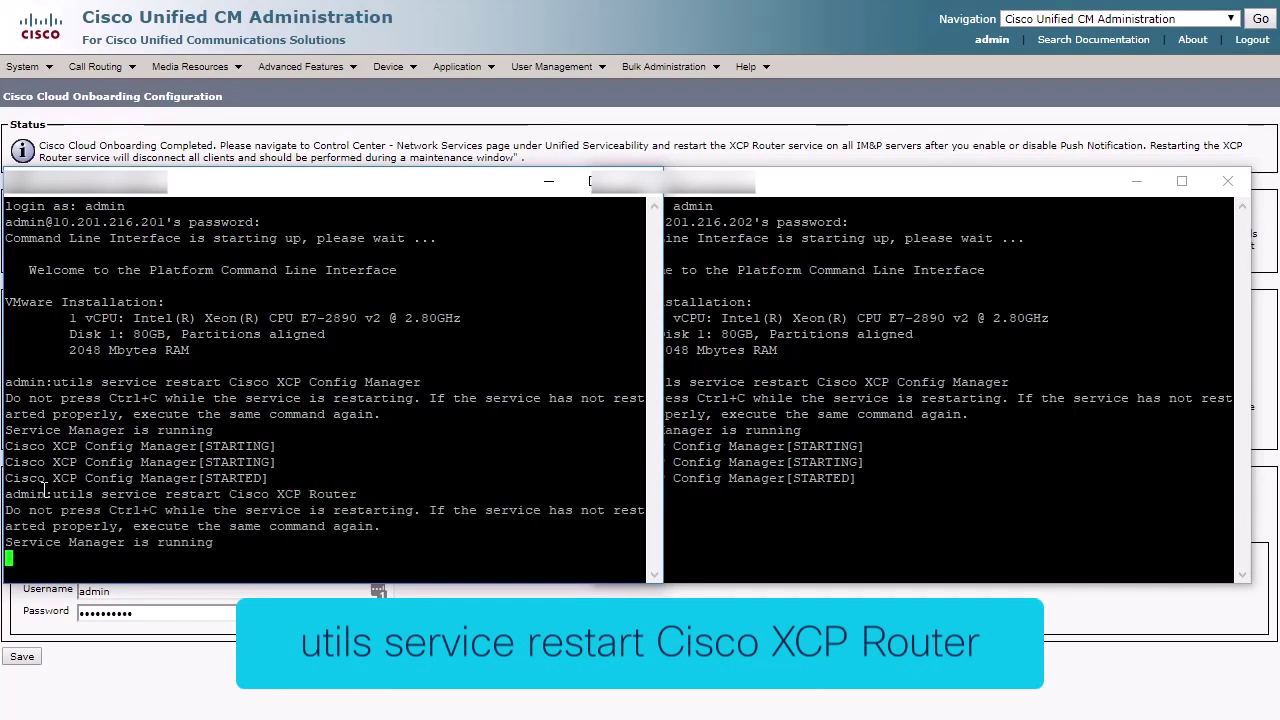
Copy the Cisco XCP Router restart command and run it on node 10.201.216.202.
left_click_drag(50, 494, 347, 497)
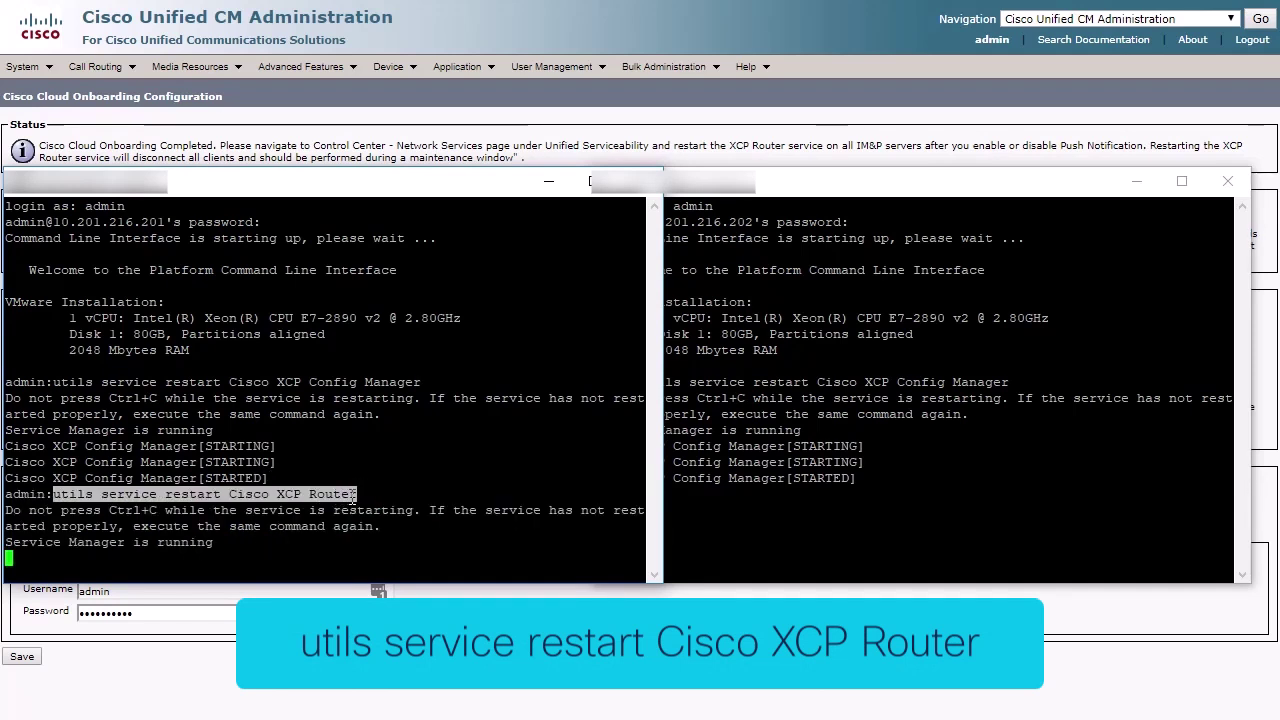
left_click(824, 495)
right_click(834, 515)
key("Return")
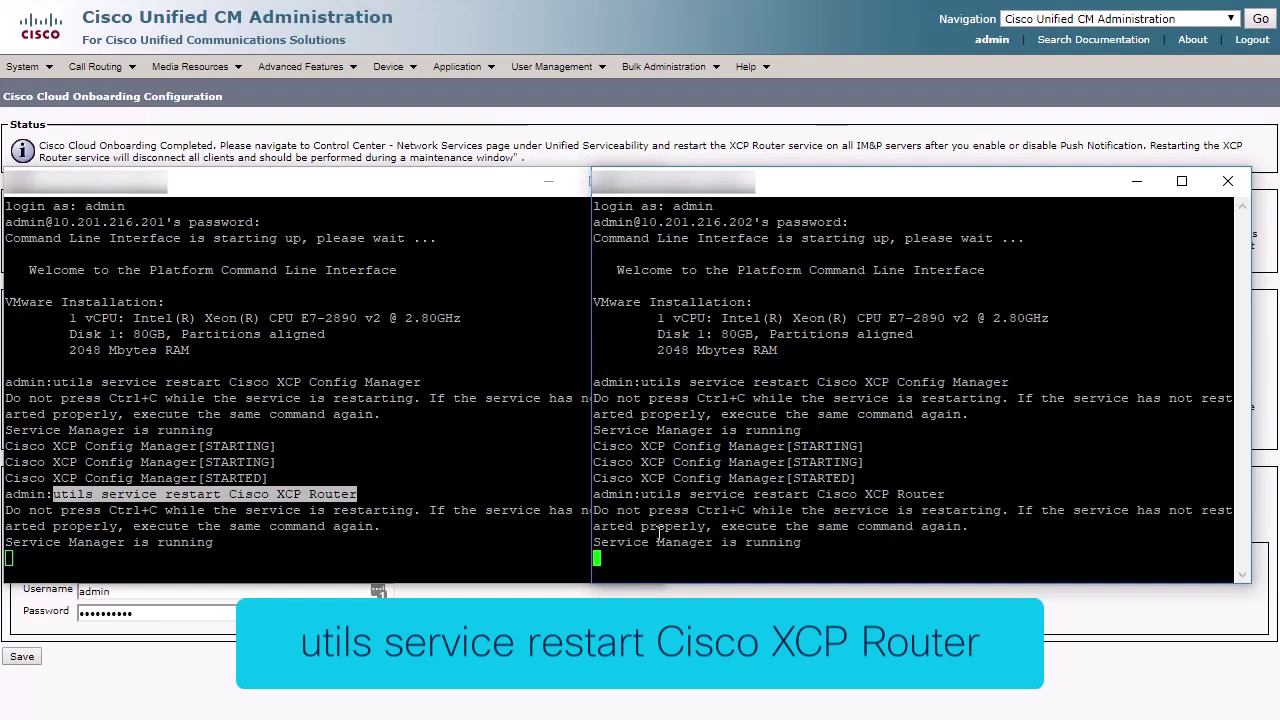
left_click(500, 557)
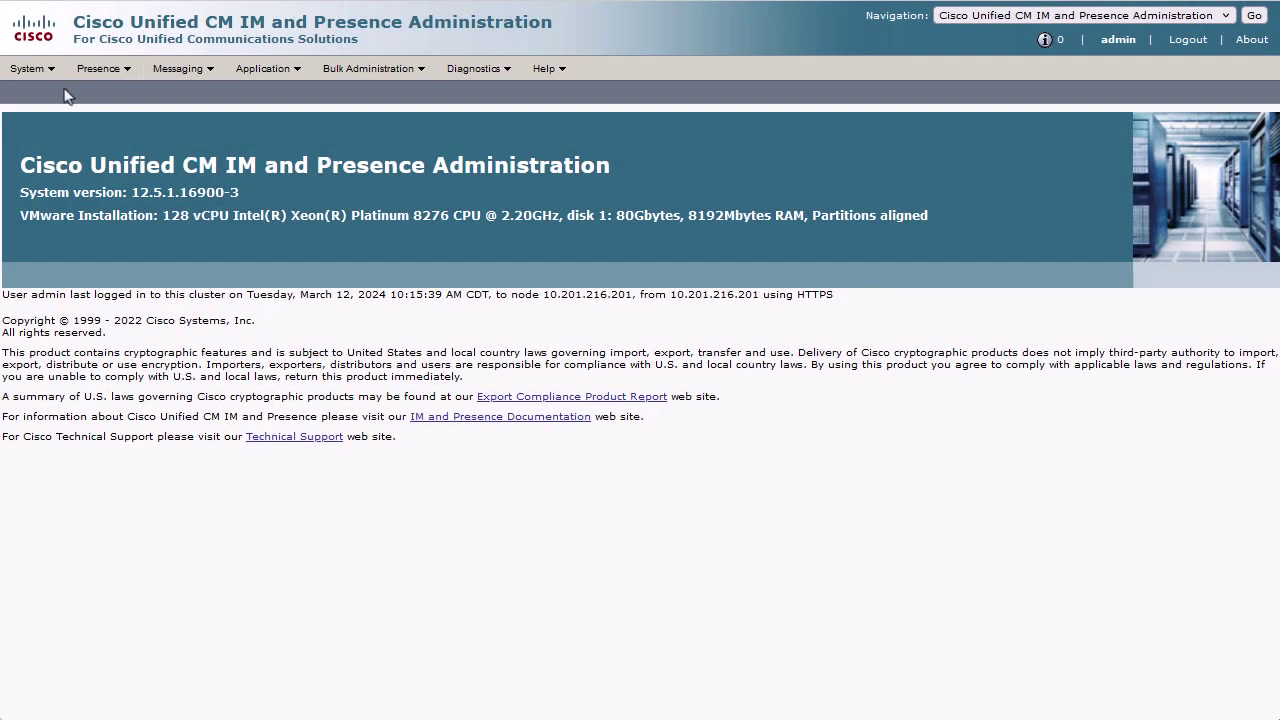
Open the Cisco XCP Router service parameters for the IM and Presence server btimpa.jedidad.com and check the Push Notification High Availability setting.
mouse_move(38, 70)
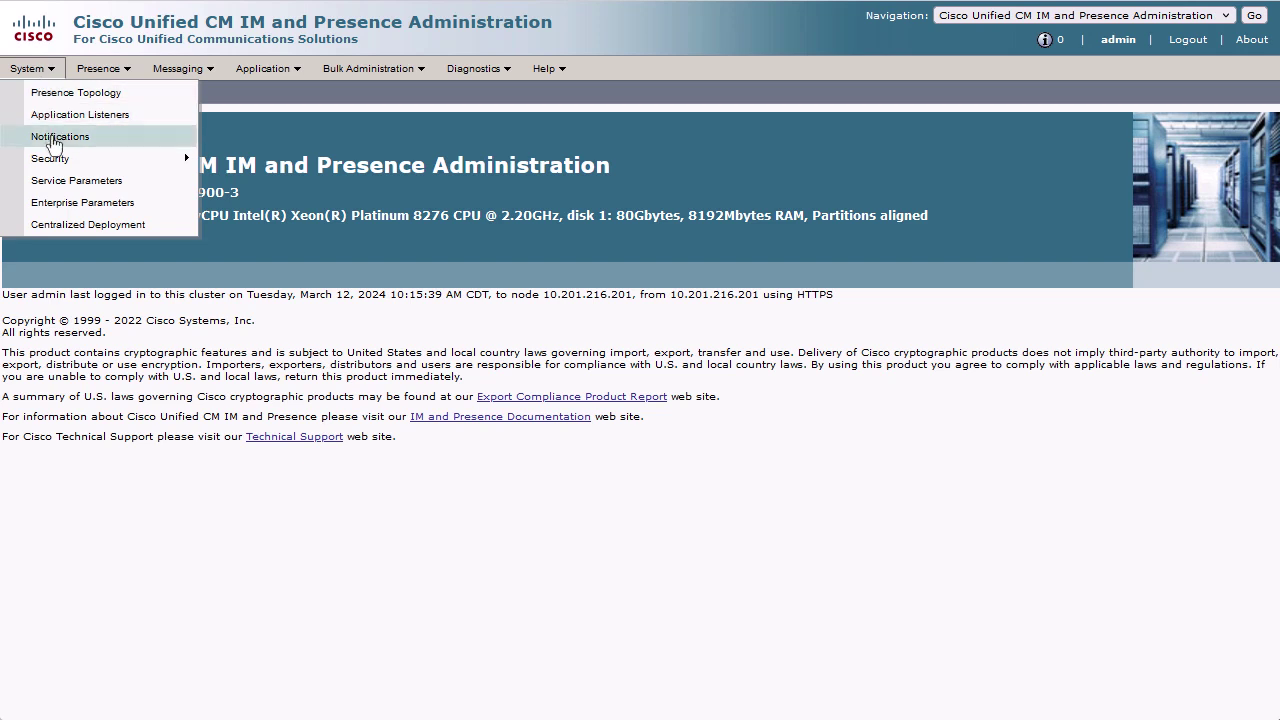
left_click(54, 180)
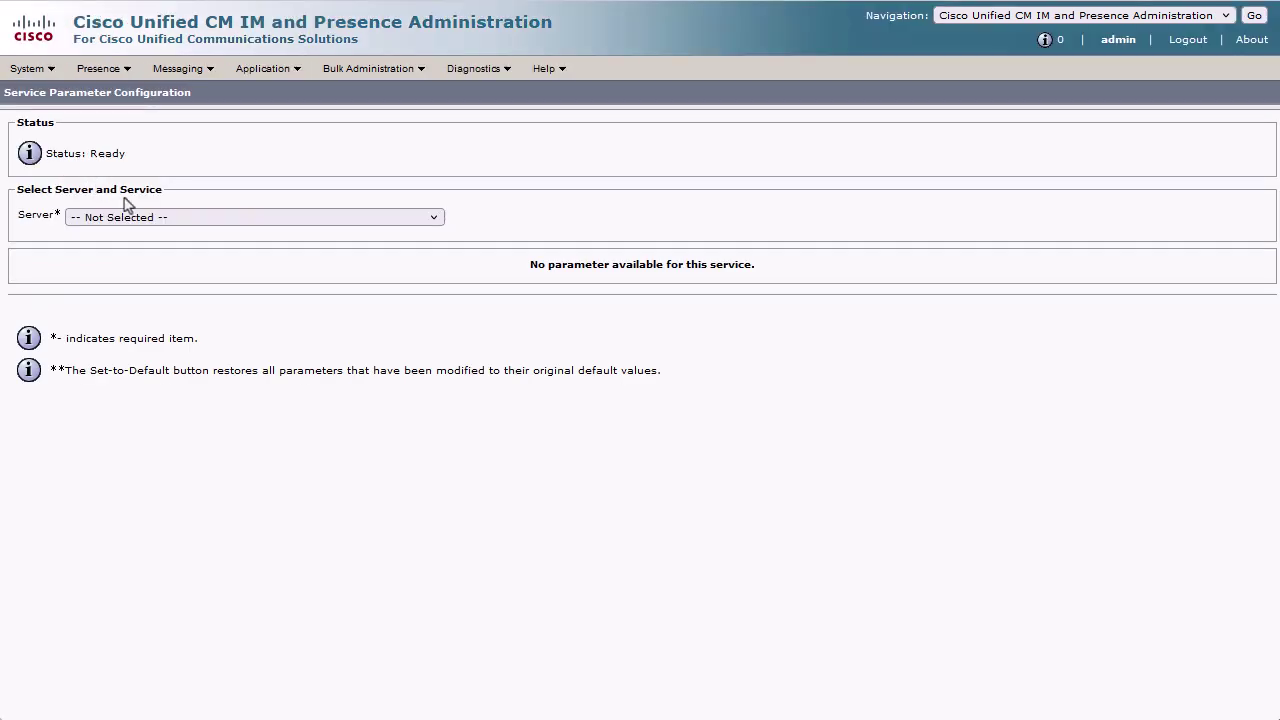
left_click(255, 220)
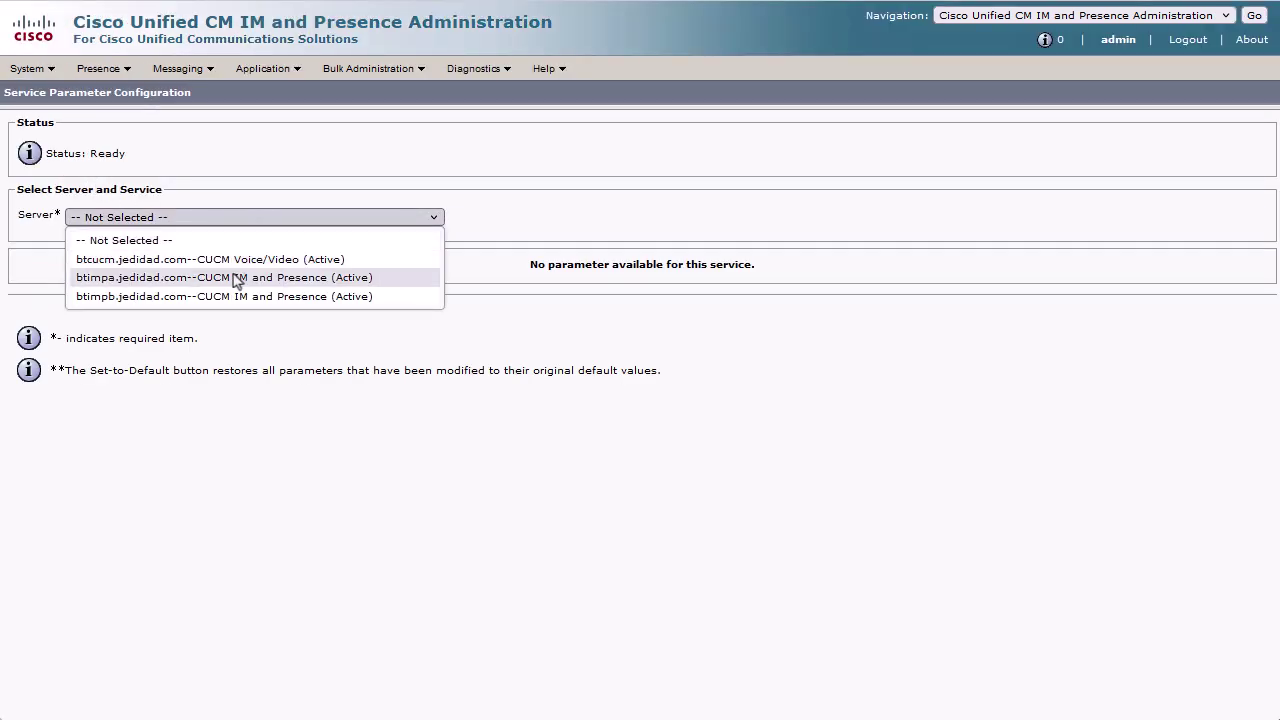
left_click(235, 280)
left_click(230, 245)
scroll(268, 595, "down", 3)
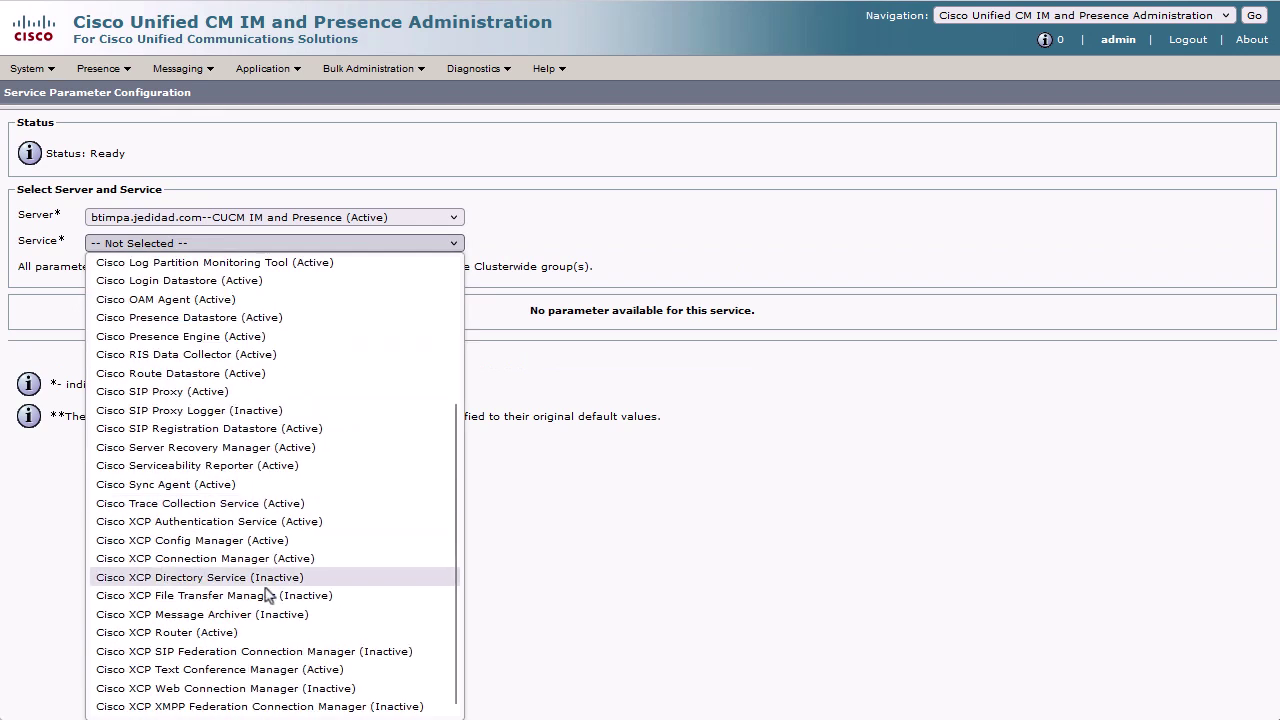
left_click(263, 632)
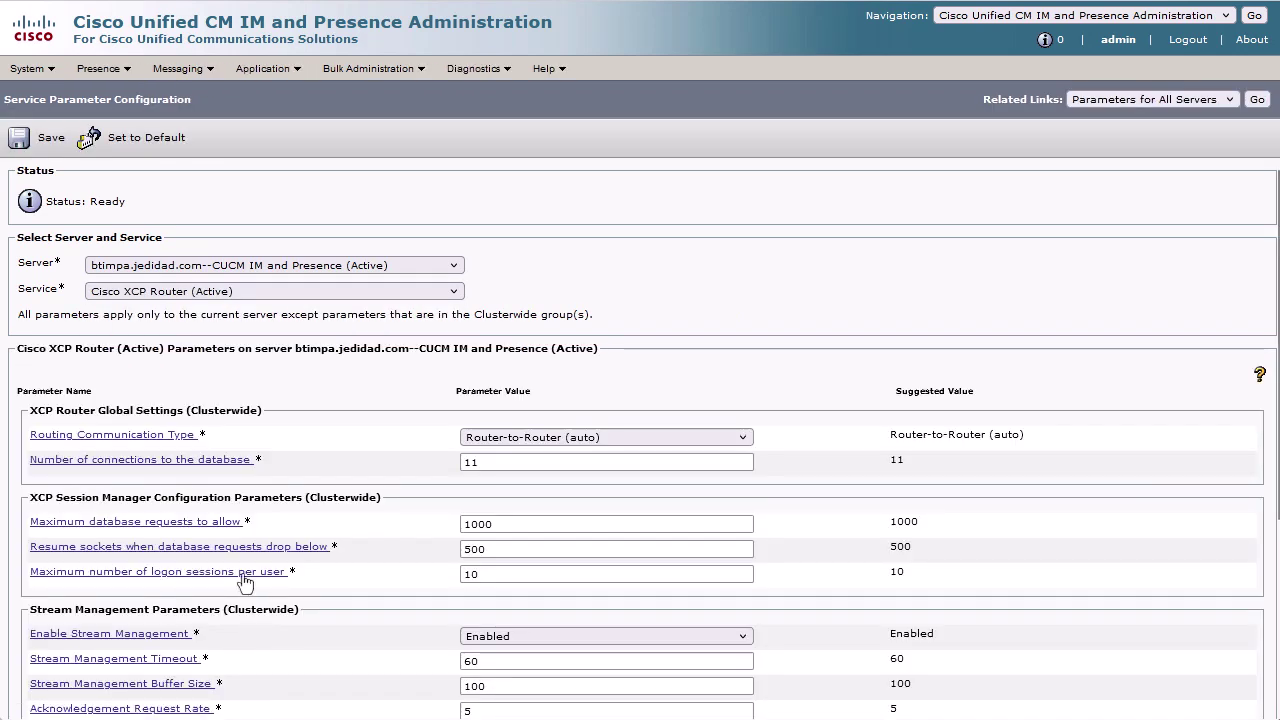
scroll(357, 448, "down", 1)
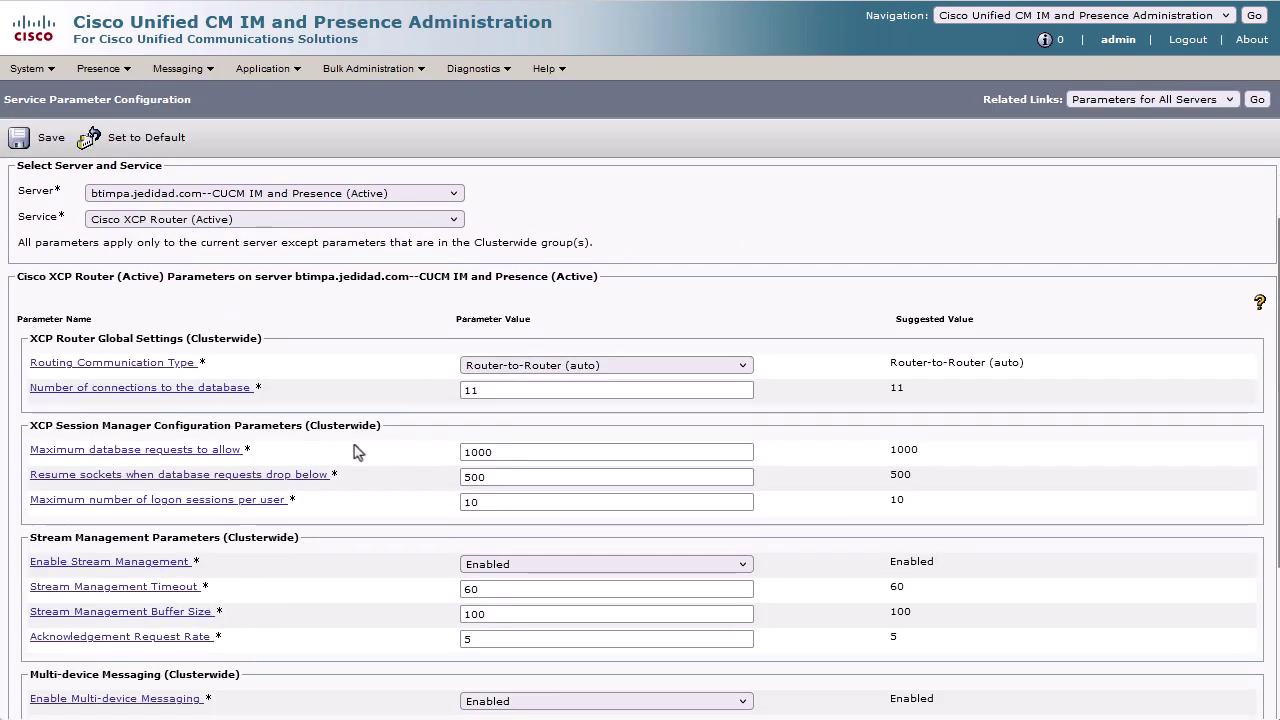
scroll(357, 452, "down", 2)
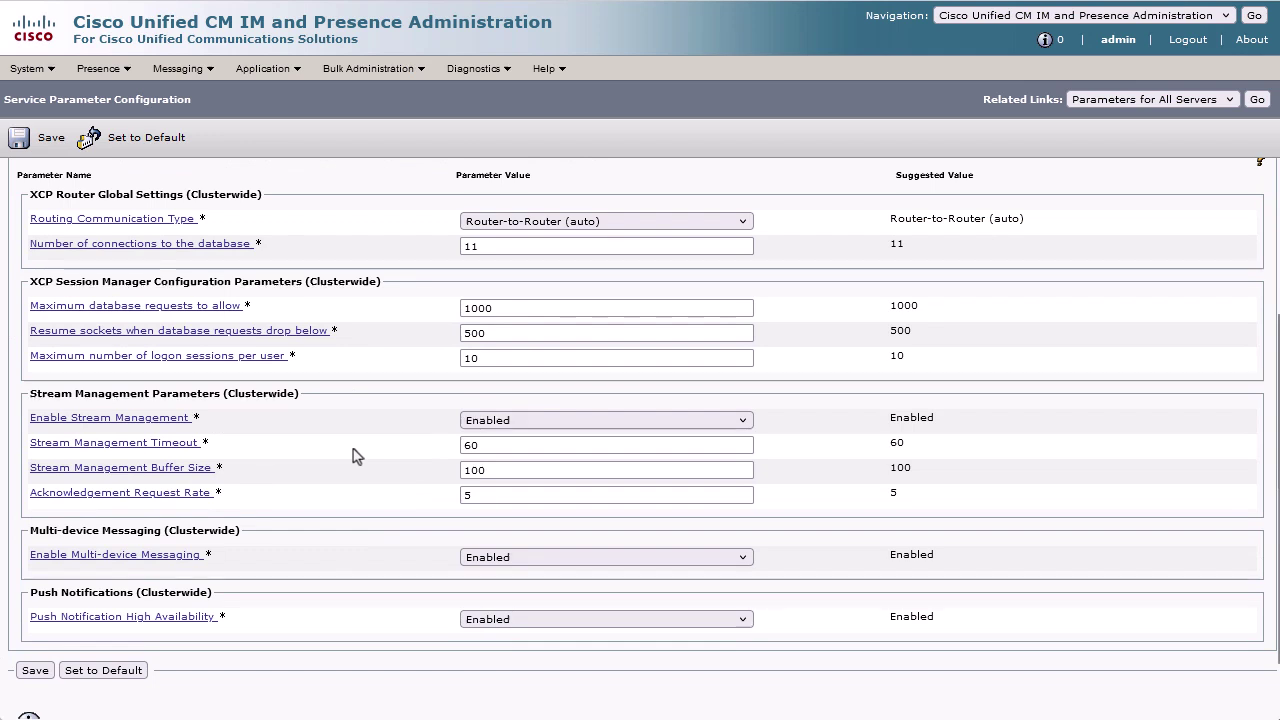